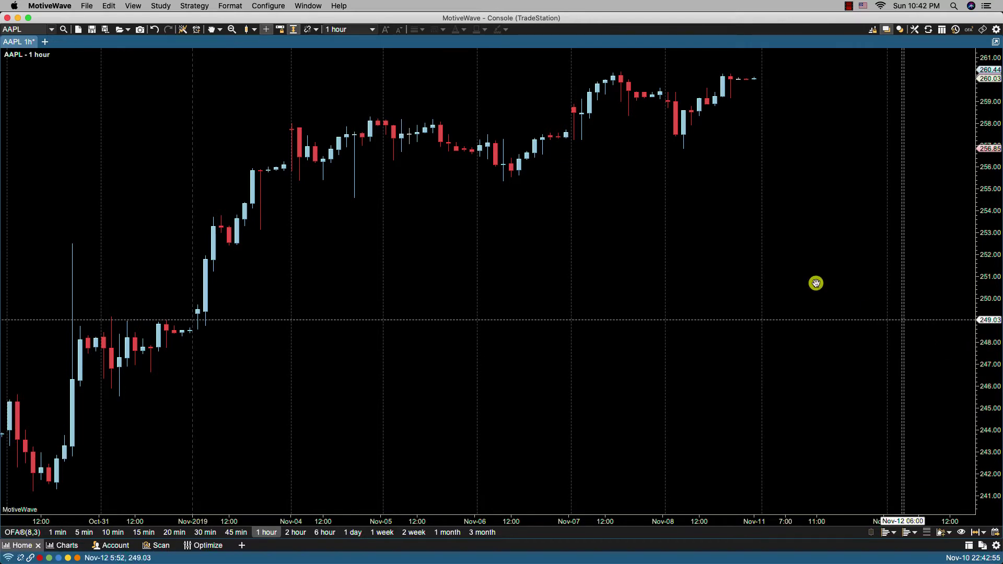
Bring up the Chart Settings page via Configure > Preferences > Chart.
{"action": "left_click", "coordinate": [274, 7]}
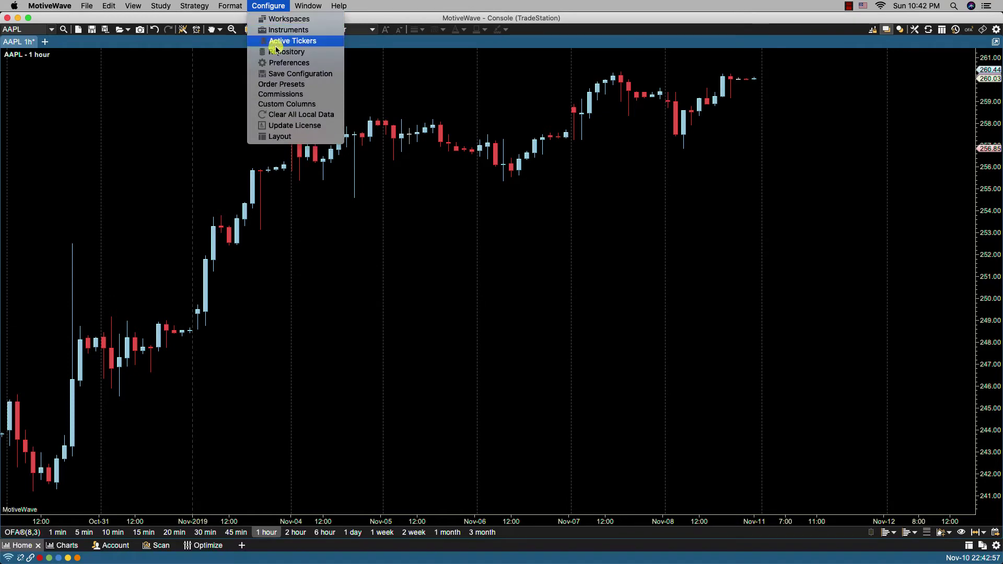
{"action": "left_click", "coordinate": [282, 63]}
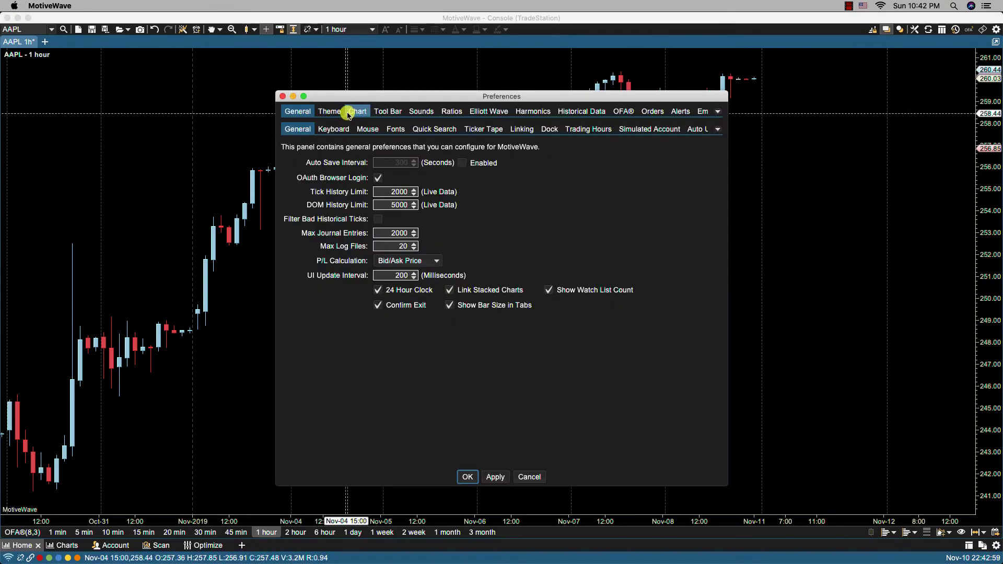
{"action": "left_click", "coordinate": [353, 112]}
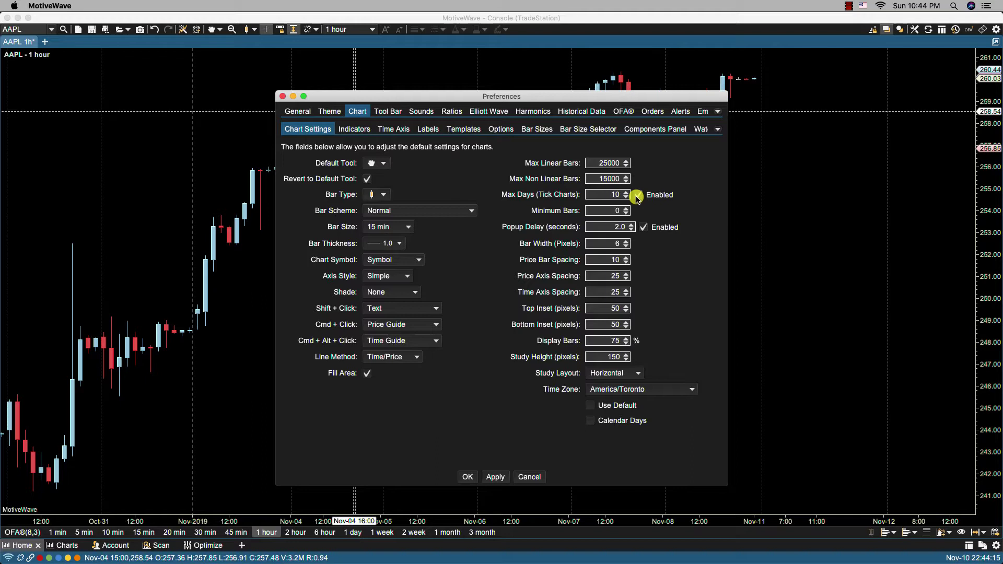
{"action": "left_click", "coordinate": [616, 210]}
{"action": "key", "text": "BackSpace"}
{"action": "type", "text": "0"}
Close Preferences, then reopen Chart preferences, uncheck Popup Delay Enabled and confirm with OK.
{"action": "left_click", "coordinate": [467, 476]}
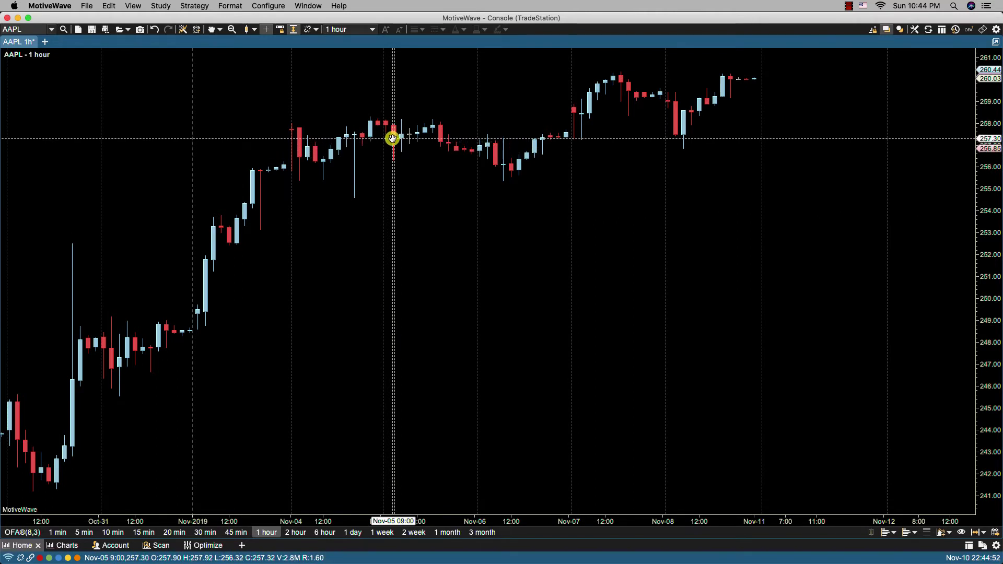
{"action": "mouse_move", "coordinate": [393, 139]}
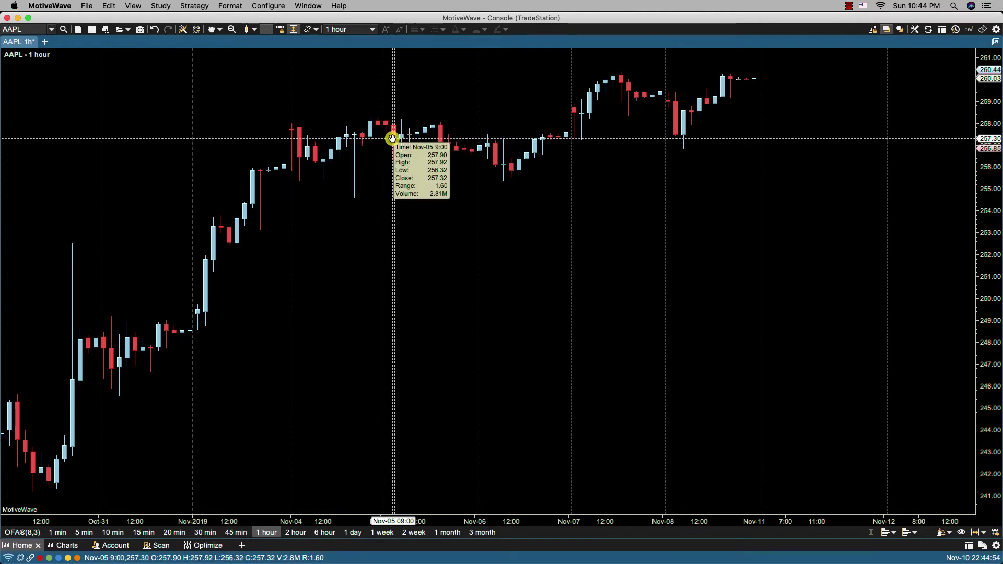
{"action": "left_click", "coordinate": [265, 6]}
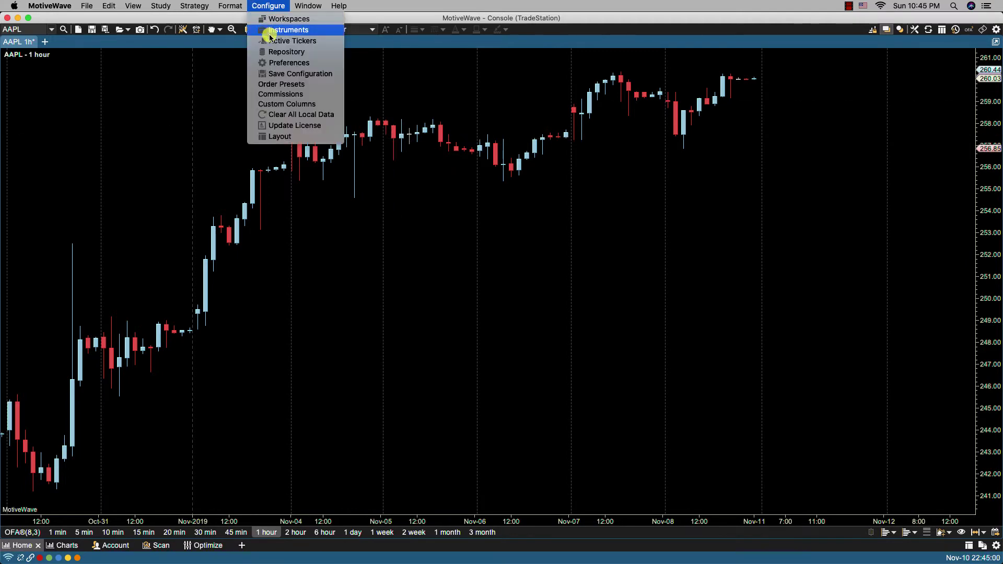
{"action": "left_click", "coordinate": [280, 62]}
{"action": "left_click", "coordinate": [357, 111]}
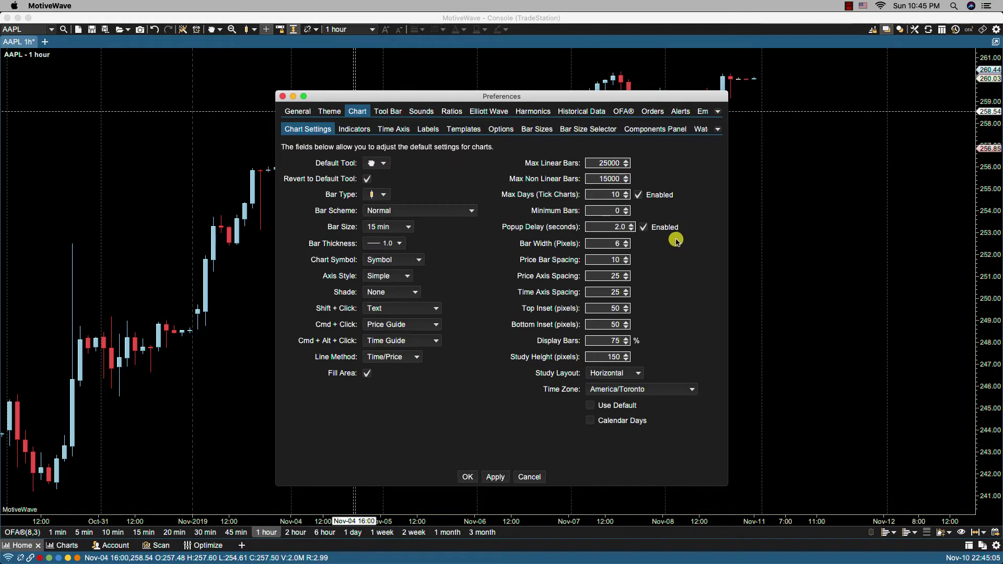
{"action": "left_click", "coordinate": [643, 227]}
{"action": "left_click", "coordinate": [468, 477]}
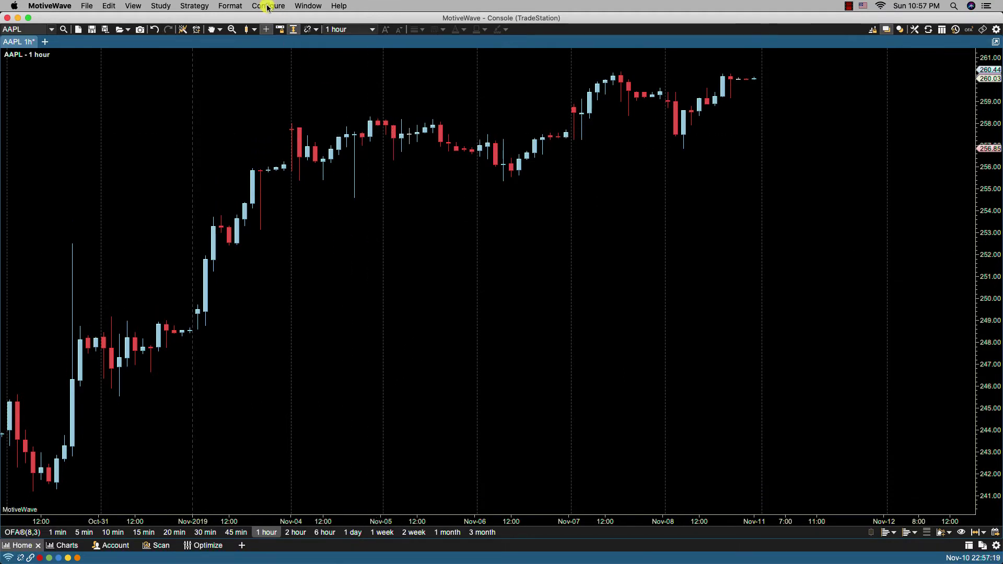
In Chart preferences, change Bar Width from 6 to 50 pixels and apply it.
{"action": "left_click", "coordinate": [267, 7]}
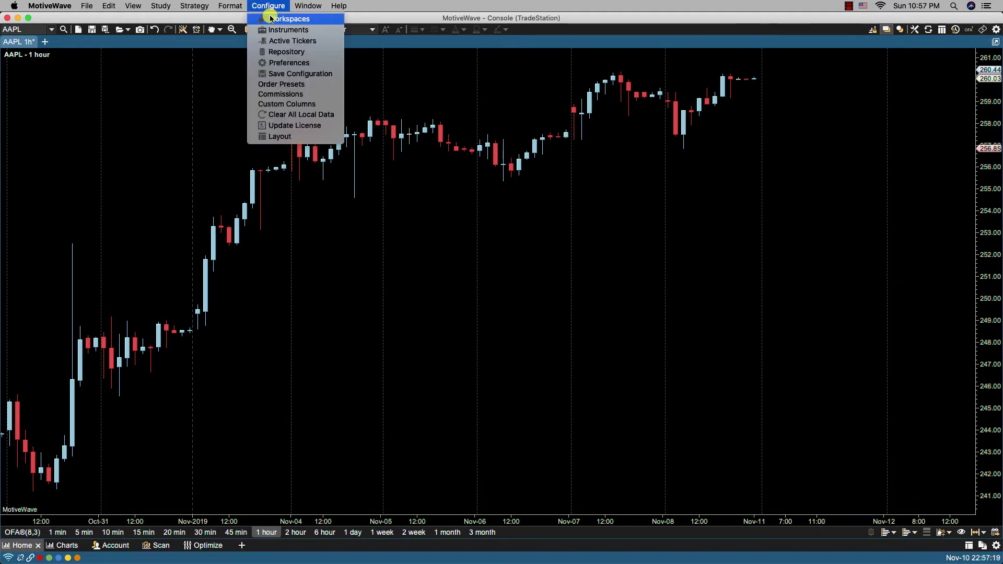
{"action": "left_click", "coordinate": [334, 63]}
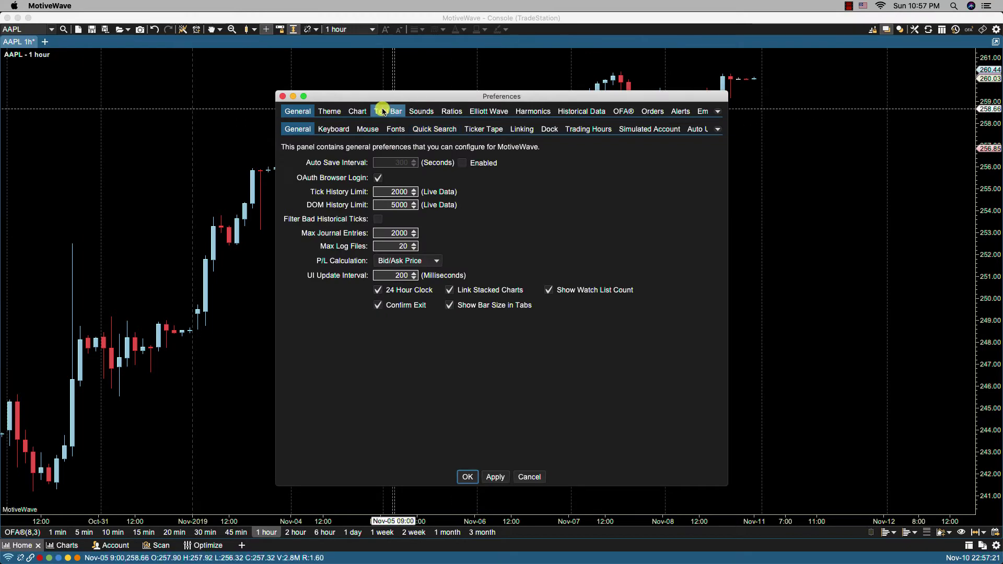
{"action": "left_click", "coordinate": [357, 110]}
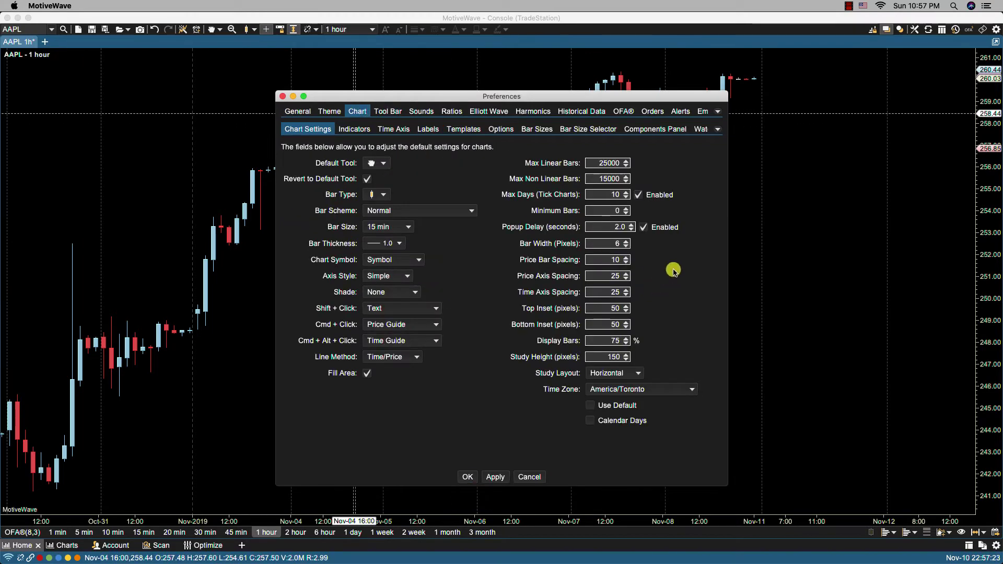
{"action": "left_click", "coordinate": [612, 227]}
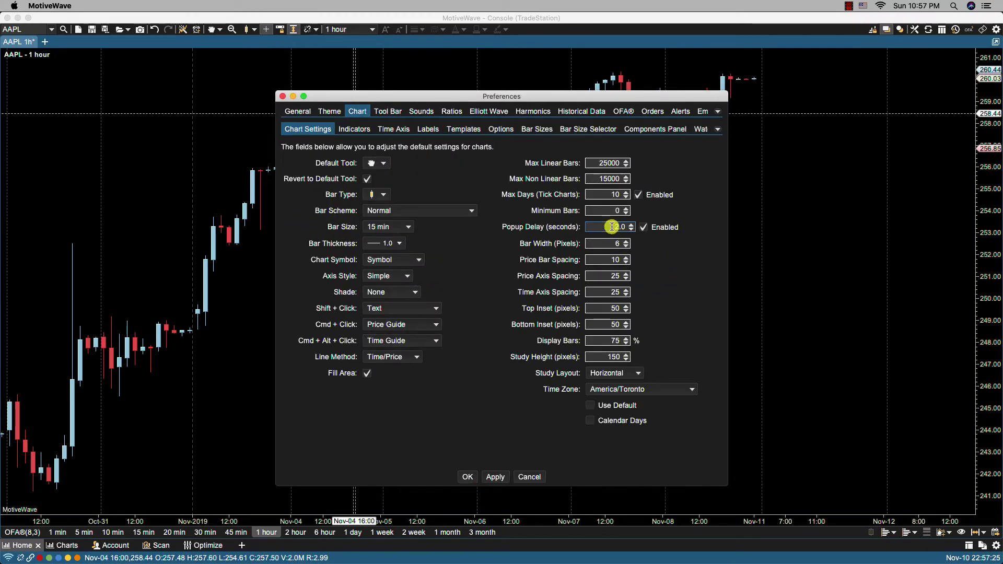
{"action": "left_click_drag", "start_coordinate": [625, 227], "coordinate": [598, 232]}
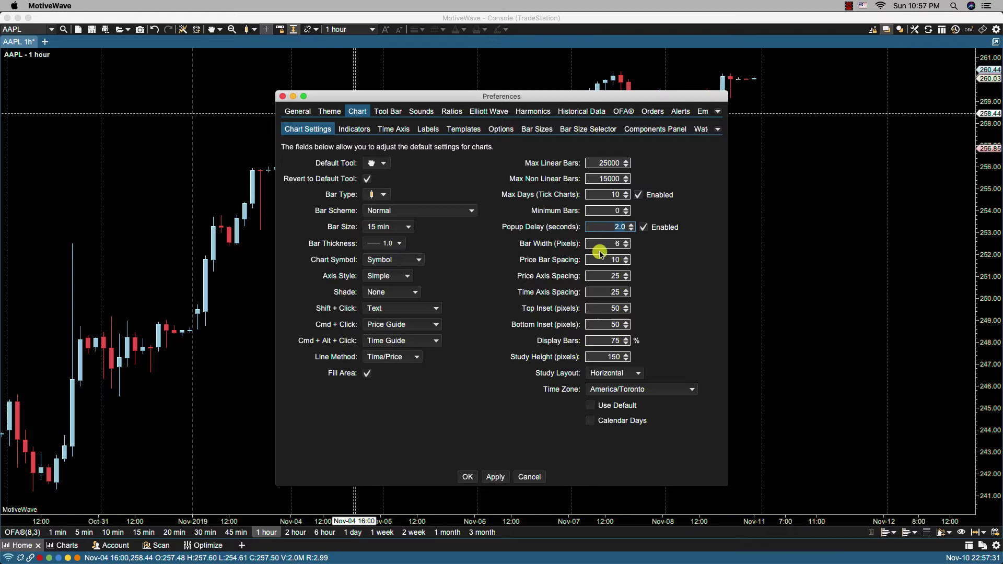
{"action": "left_click", "coordinate": [606, 249]}
{"action": "left_click_drag", "start_coordinate": [605, 249], "coordinate": [618, 243]}
{"action": "key", "text": "BackSpace"}
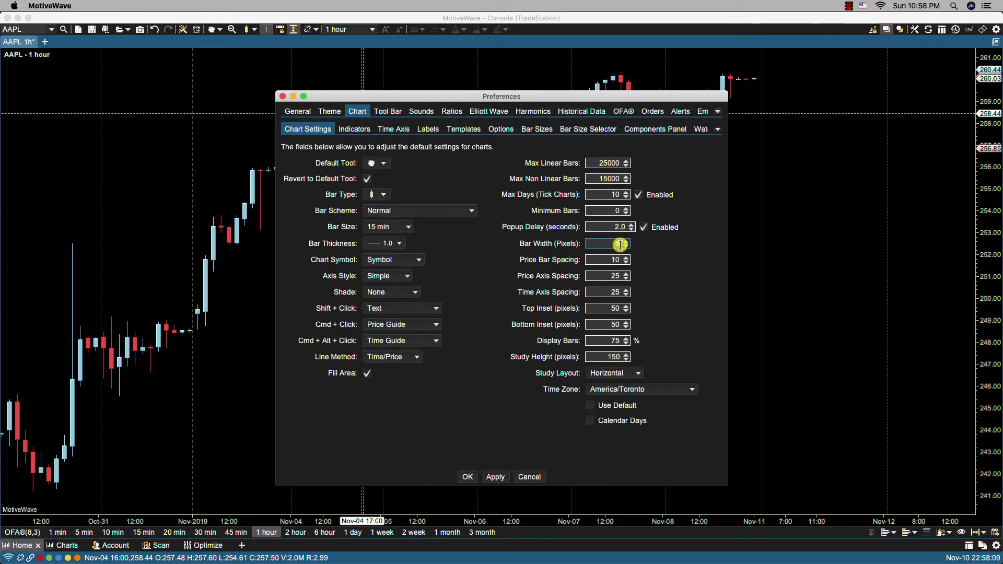
{"action": "type", "text": "50"}
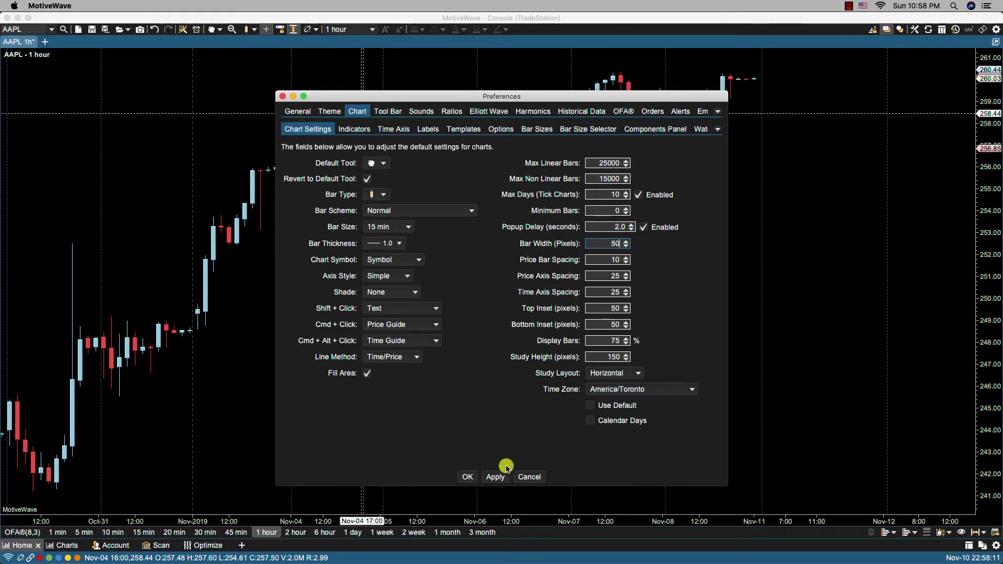
{"action": "left_click", "coordinate": [498, 475]}
Close Preferences, add a new TSLA 1-hour chart tab, and return to the Configure menu.
{"action": "left_click", "coordinate": [467, 476]}
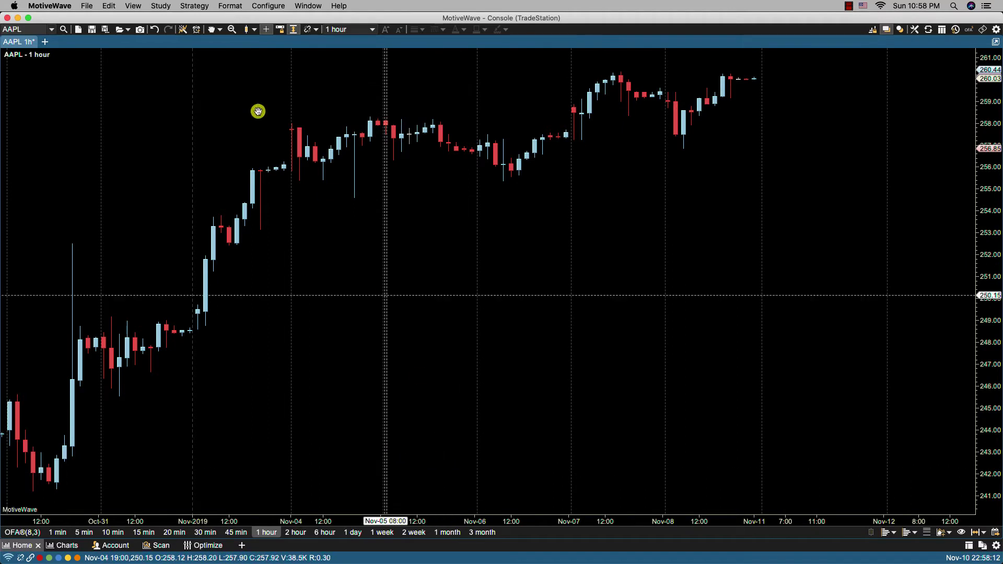
{"action": "left_click", "coordinate": [45, 42]}
{"action": "left_click", "coordinate": [64, 54]}
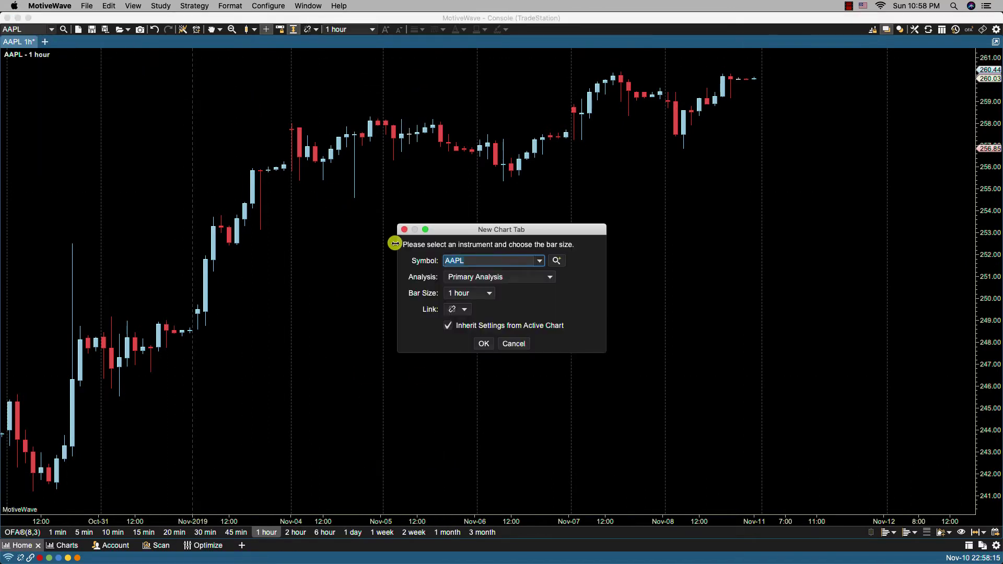
{"action": "type", "text": "TSLA"}
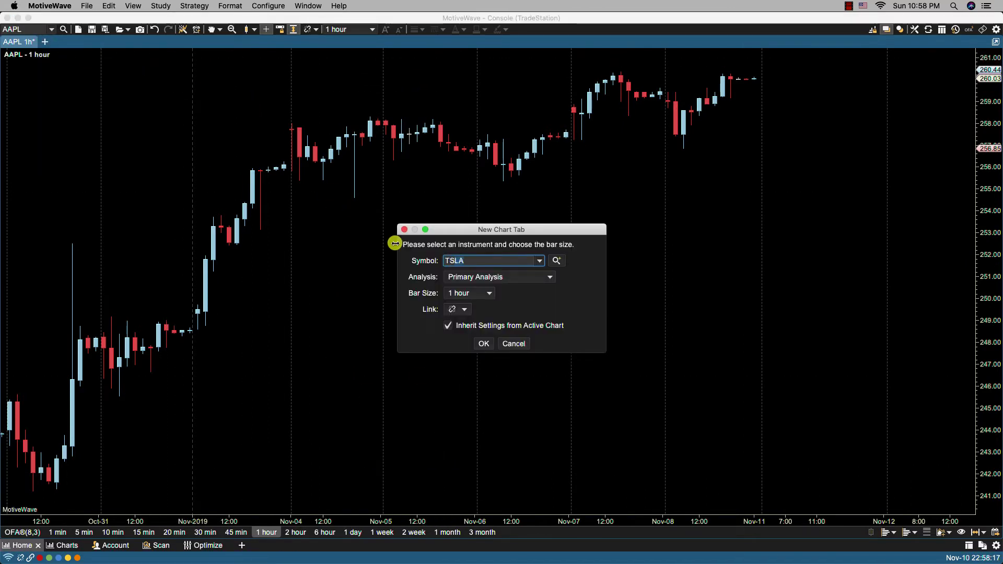
{"action": "key", "text": "Return"}
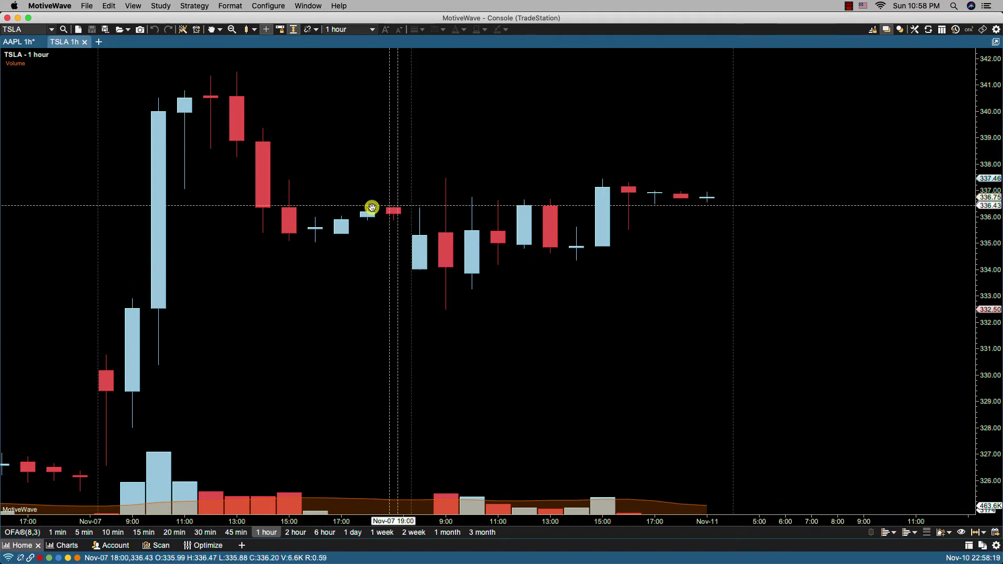
{"action": "left_click", "coordinate": [268, 6]}
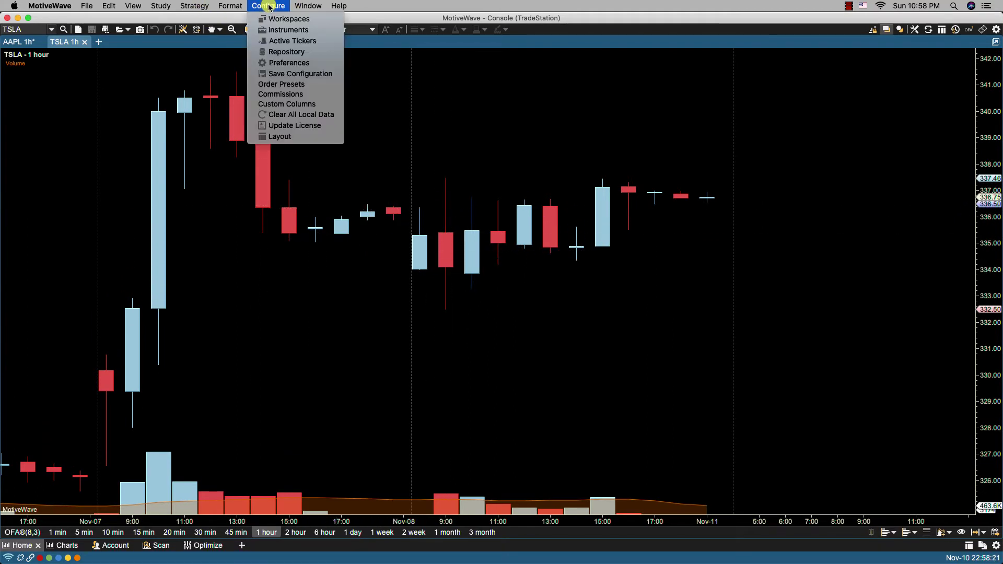
In Chart preferences, raise then lower Price Bar Spacing to 15, applying each change.
{"action": "left_click", "coordinate": [289, 63]}
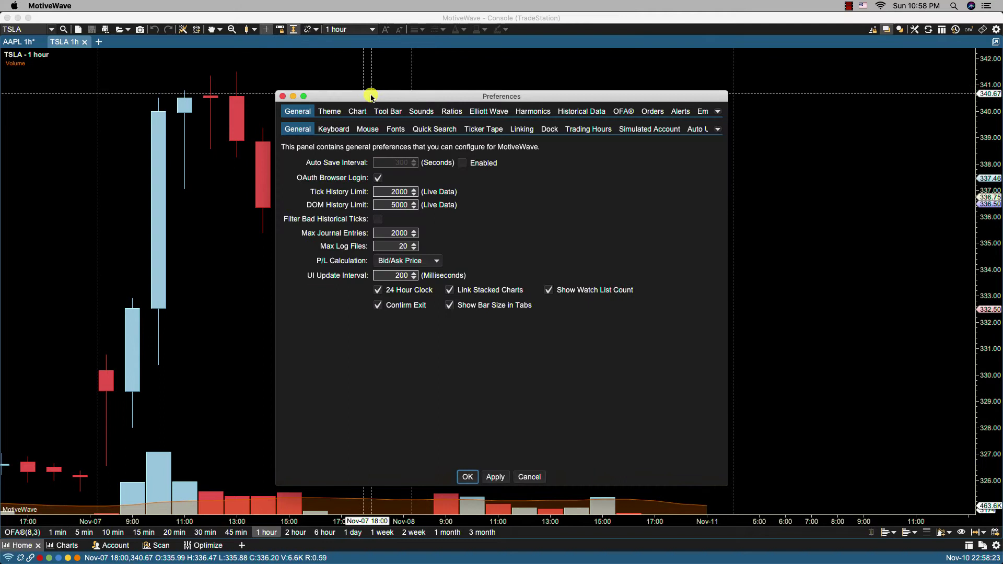
{"action": "left_click", "coordinate": [358, 111]}
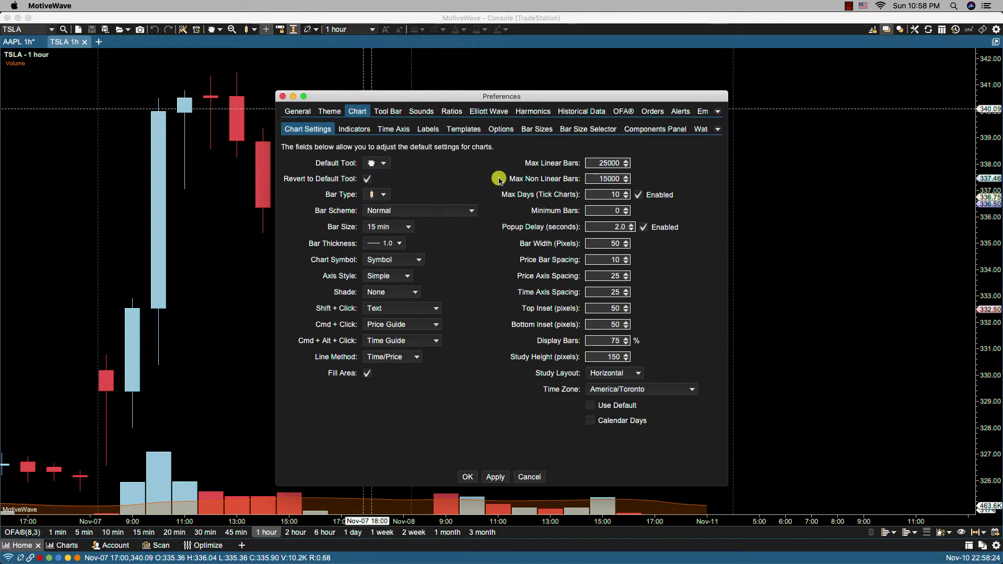
{"action": "left_click", "coordinate": [626, 257]}
{"action": "left_click", "coordinate": [625, 258]}
{"action": "left_click", "coordinate": [626, 257]}
{"action": "left_click", "coordinate": [626, 258]}
{"action": "left_click", "coordinate": [495, 476]}
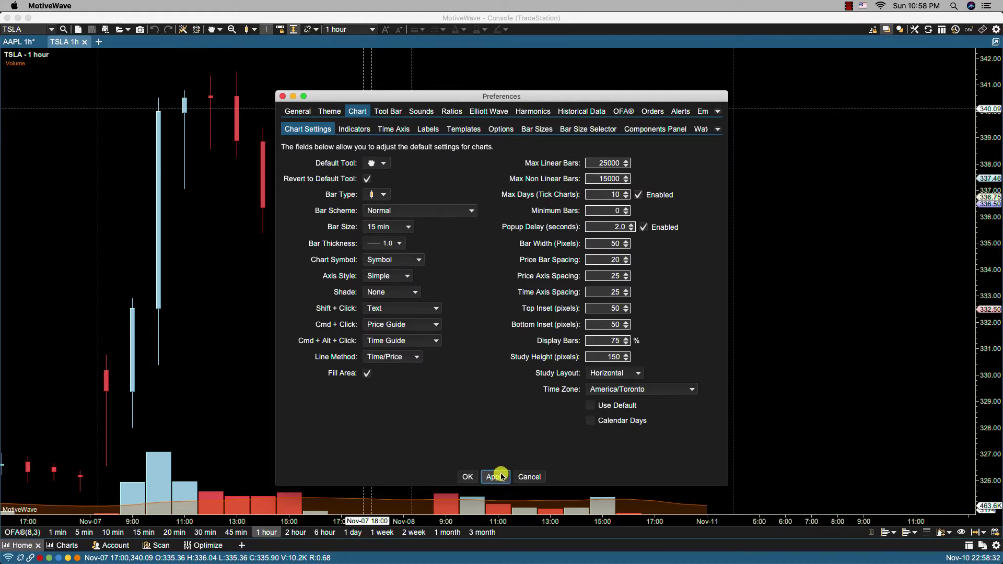
{"action": "left_click", "coordinate": [626, 263]}
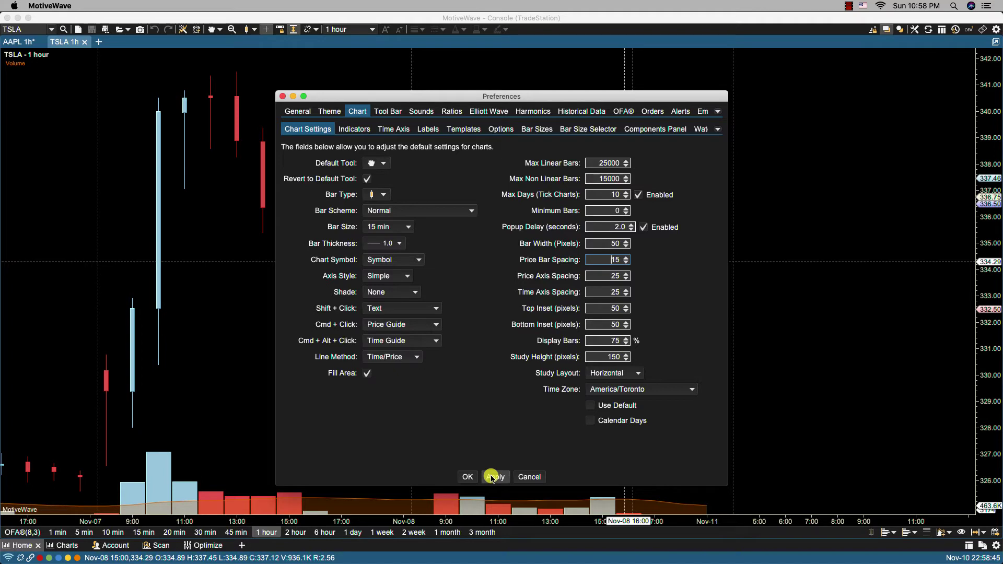
{"action": "left_click", "coordinate": [491, 477]}
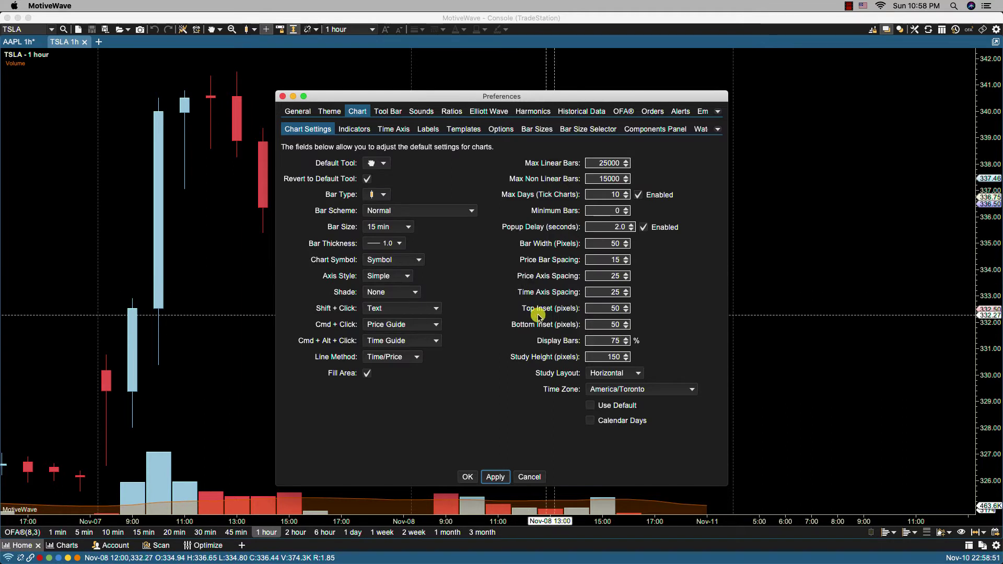
Replace Price Axis Spacing 25 with 50 and apply it to the TSLA chart.
{"action": "left_click_drag", "start_coordinate": [619, 277], "coordinate": [603, 277]}
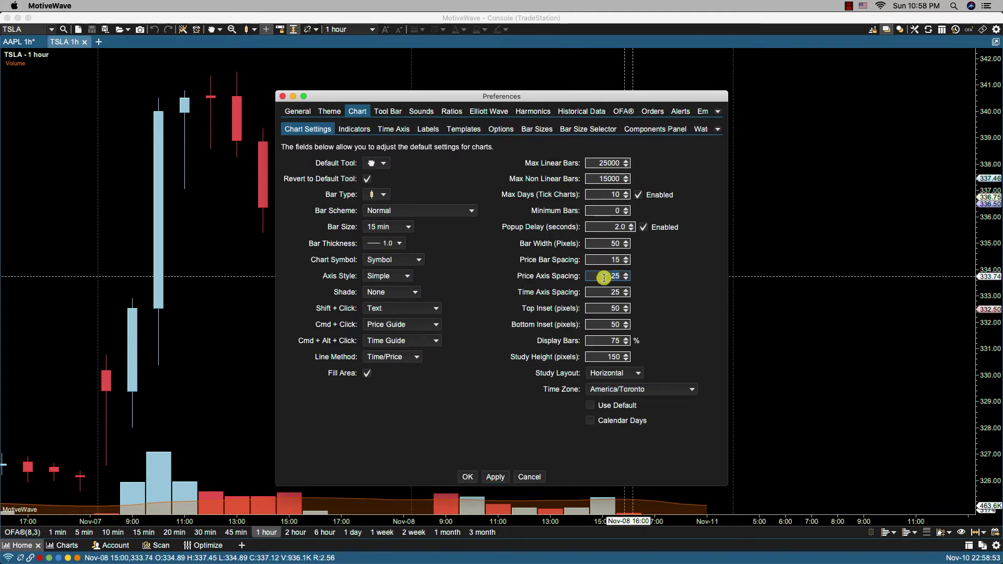
{"action": "type", "text": "50"}
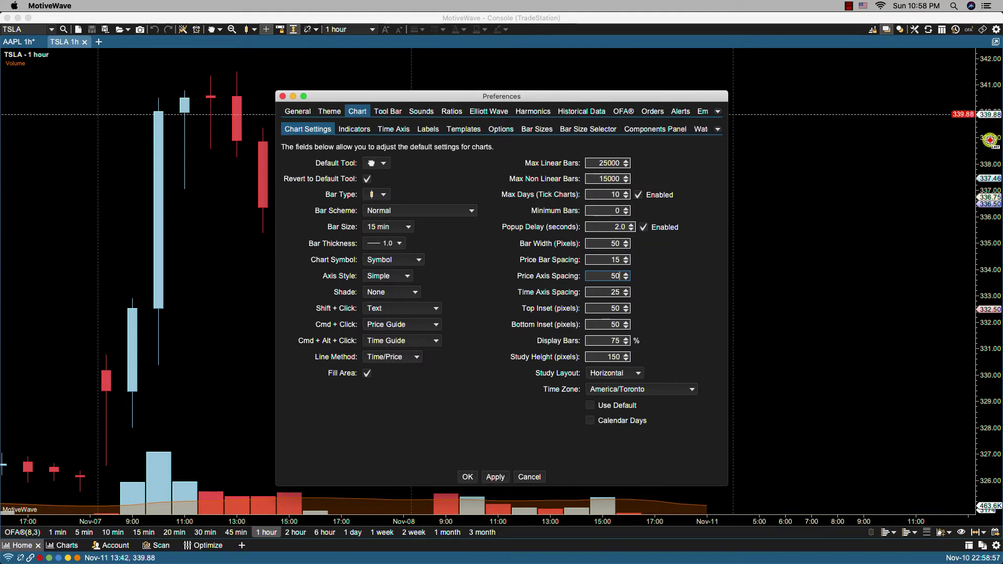
{"action": "left_click", "coordinate": [496, 477]}
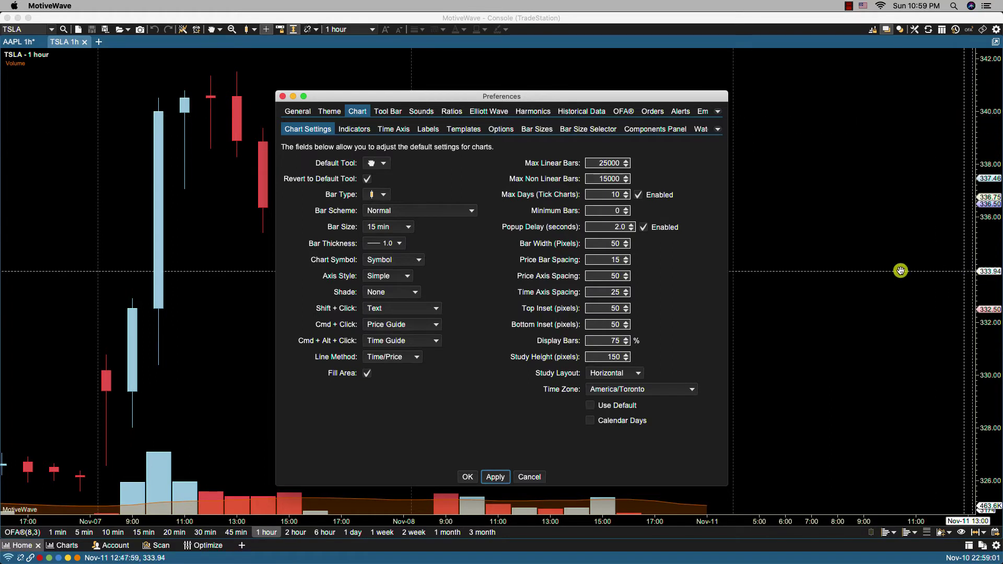
Set Time Axis Spacing to 50 and apply it.
{"action": "left_click_drag", "start_coordinate": [605, 291], "coordinate": [625, 293]}
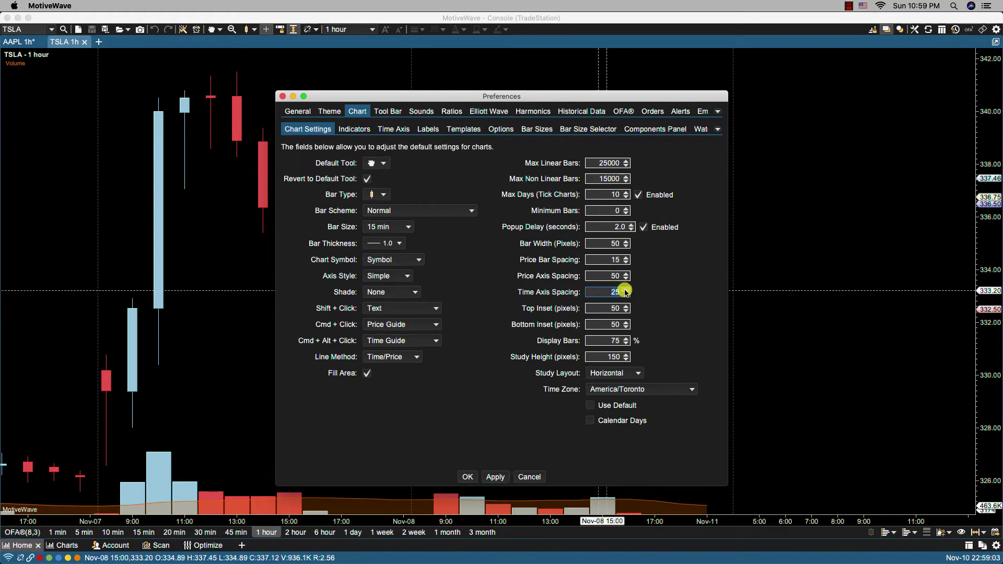
{"action": "left_click", "coordinate": [497, 477]}
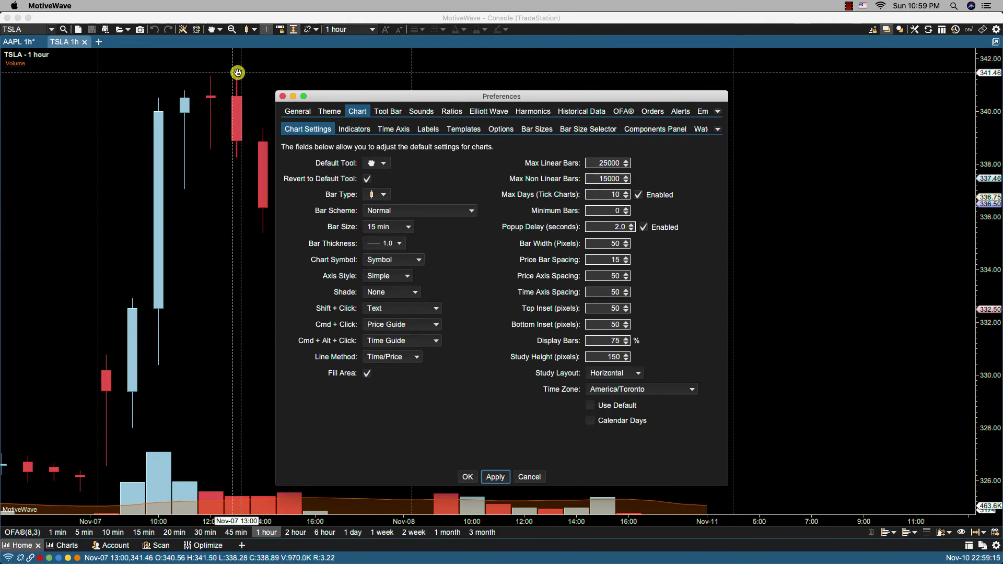
{"action": "mouse_move", "coordinate": [236, 76]}
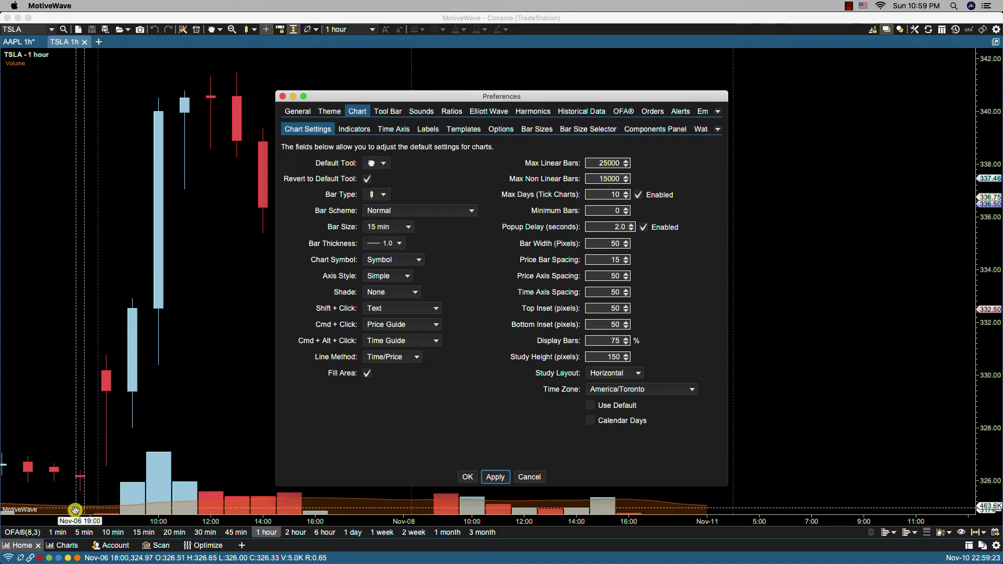
Set Top and Bottom Inset to 150, Bar Width 6, Price Bar Spacing 2, axis spacings 25.
{"action": "left_click", "coordinate": [607, 308]}
{"action": "left_click_drag", "start_coordinate": [607, 308], "coordinate": [624, 309]}
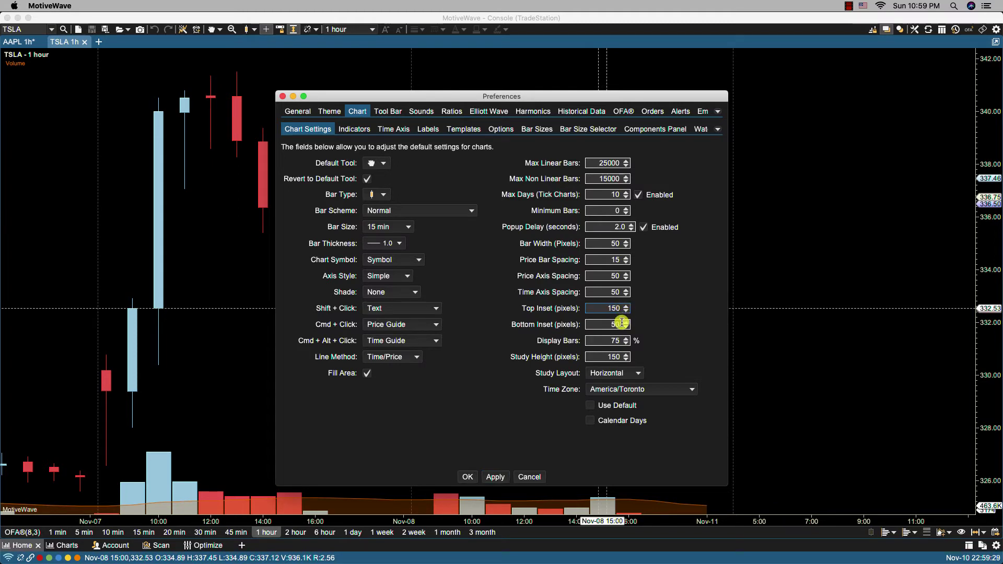
{"action": "left_click_drag", "start_coordinate": [604, 325], "coordinate": [636, 324]}
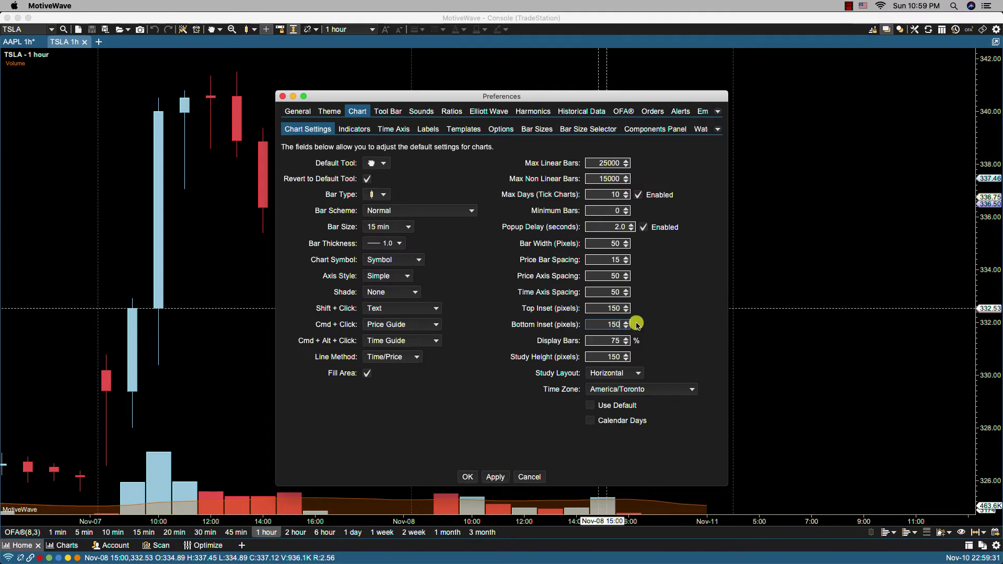
{"action": "left_click", "coordinate": [611, 244]}
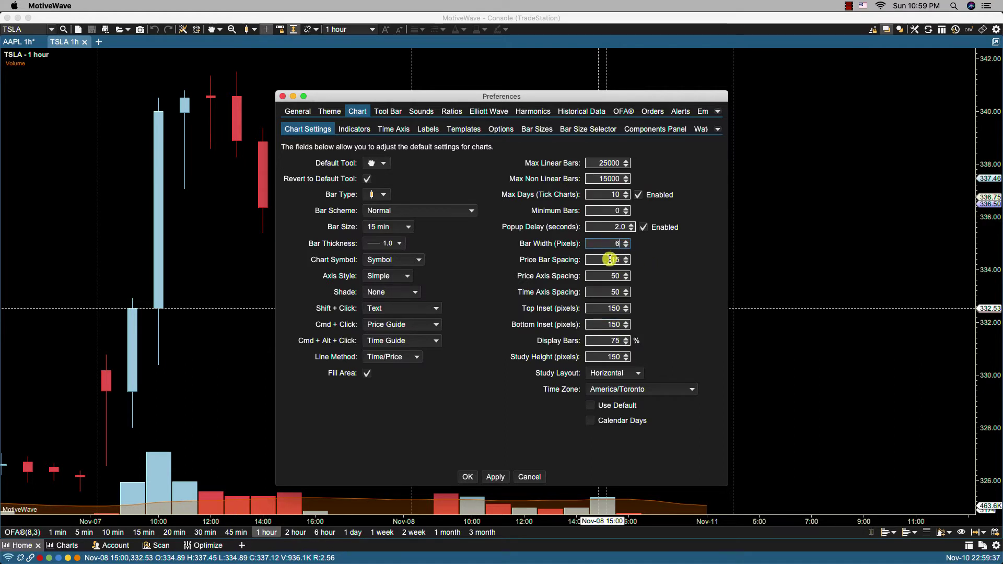
{"action": "left_click_drag", "start_coordinate": [609, 260], "coordinate": [629, 258]}
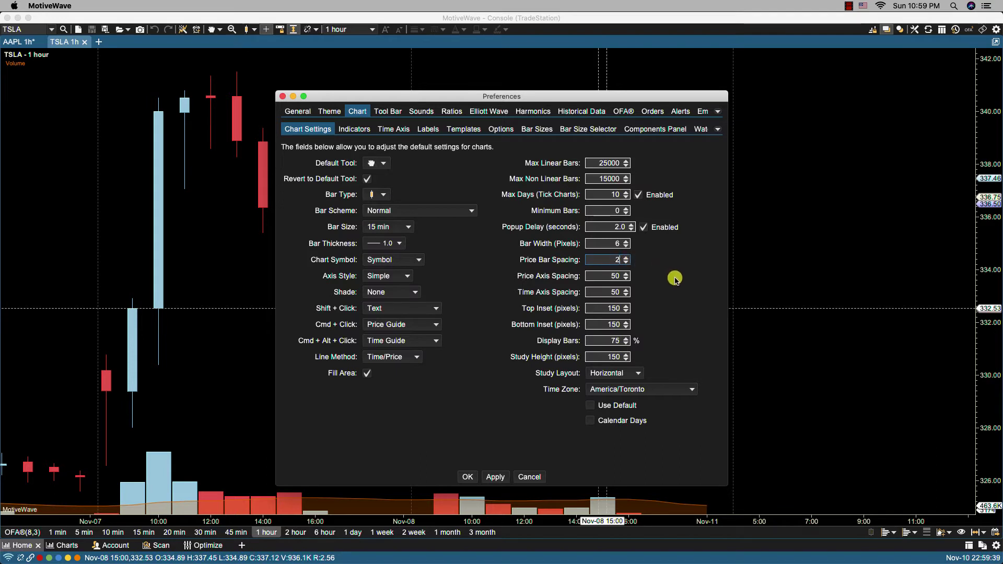
{"action": "left_click_drag", "start_coordinate": [611, 275], "coordinate": [629, 289]}
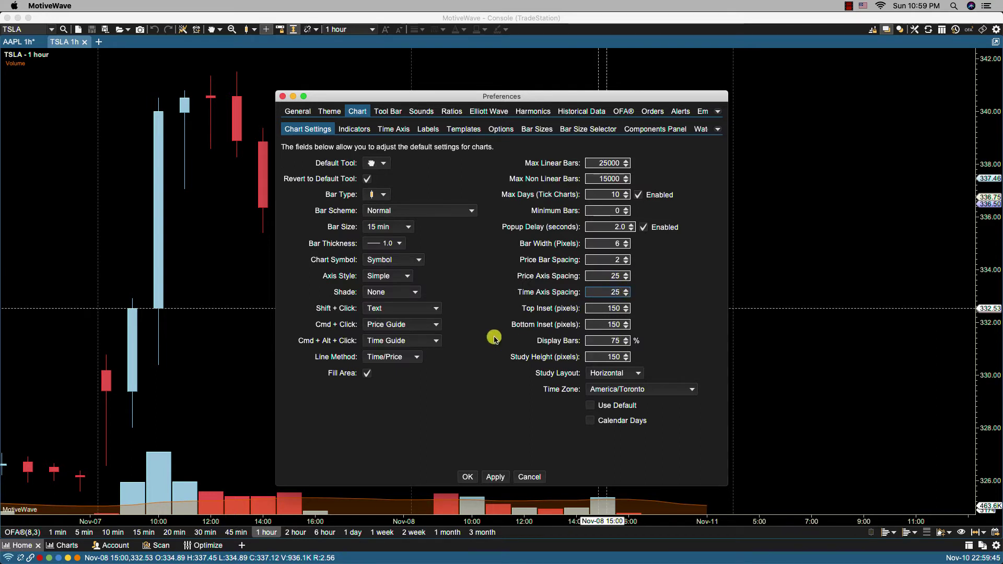
Close Preferences, close the TSLA 1h tab, and add a new IBM 1-hour chart tab.
{"action": "left_click", "coordinate": [468, 477]}
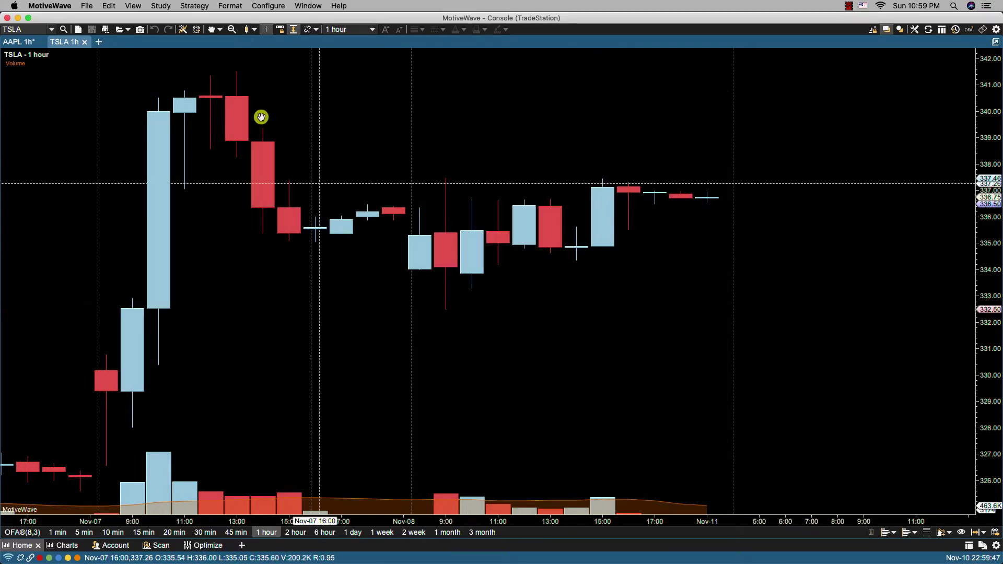
{"action": "left_click", "coordinate": [84, 42]}
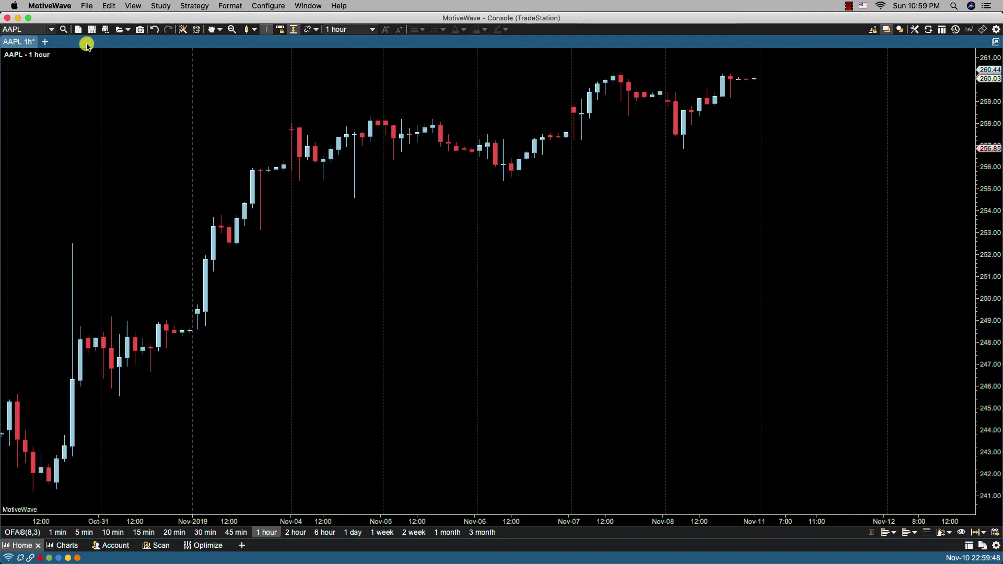
{"action": "left_click", "coordinate": [47, 41]}
{"action": "left_click", "coordinate": [84, 54]}
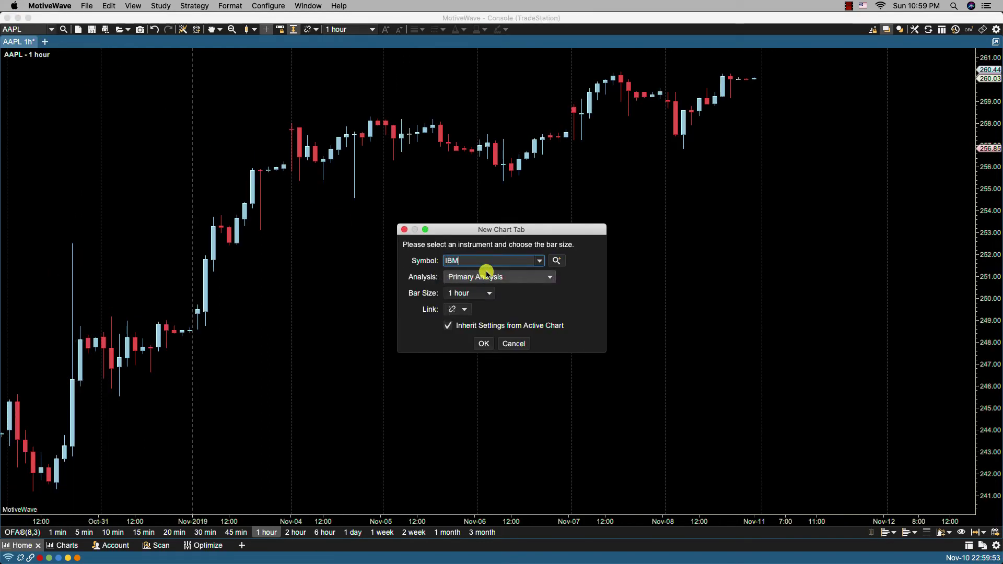
{"action": "type", "text": "IBM"}
{"action": "key", "text": "Return"}
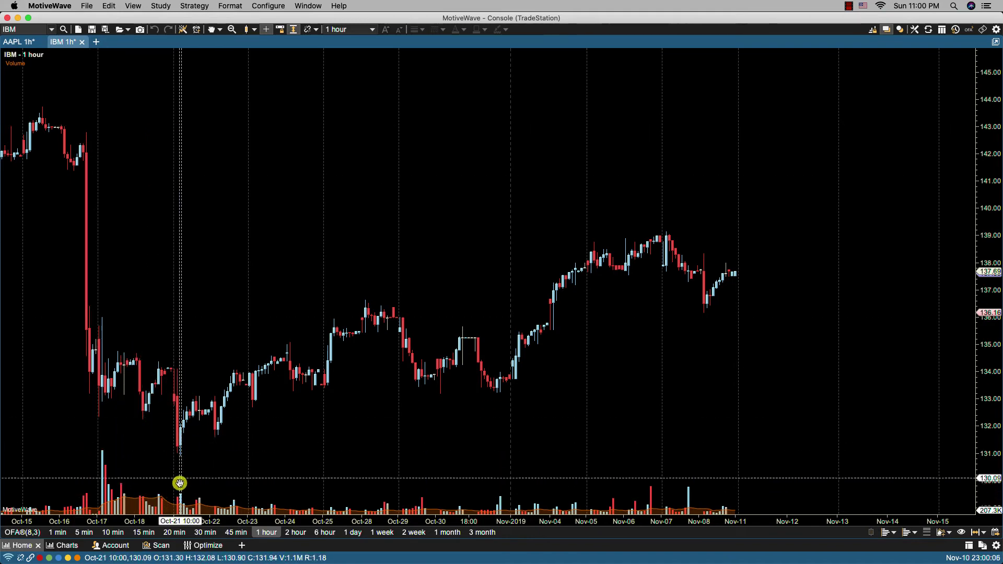
Set Display Bars to 90 in Chart Settings, apply it and close Preferences.
{"action": "left_click", "coordinate": [268, 6]}
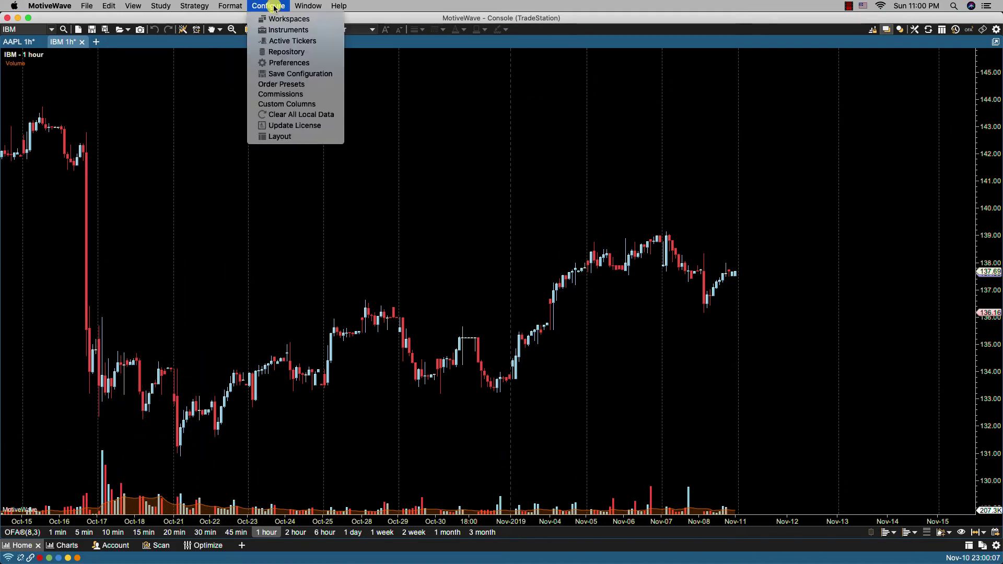
{"action": "left_click", "coordinate": [289, 63]}
{"action": "left_click", "coordinate": [365, 113]}
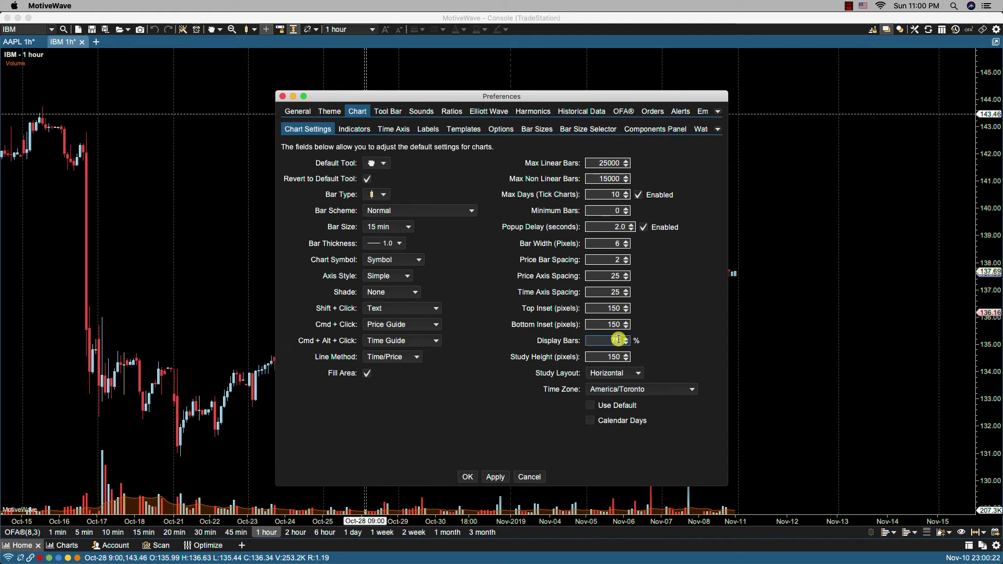
{"action": "left_click", "coordinate": [484, 476]}
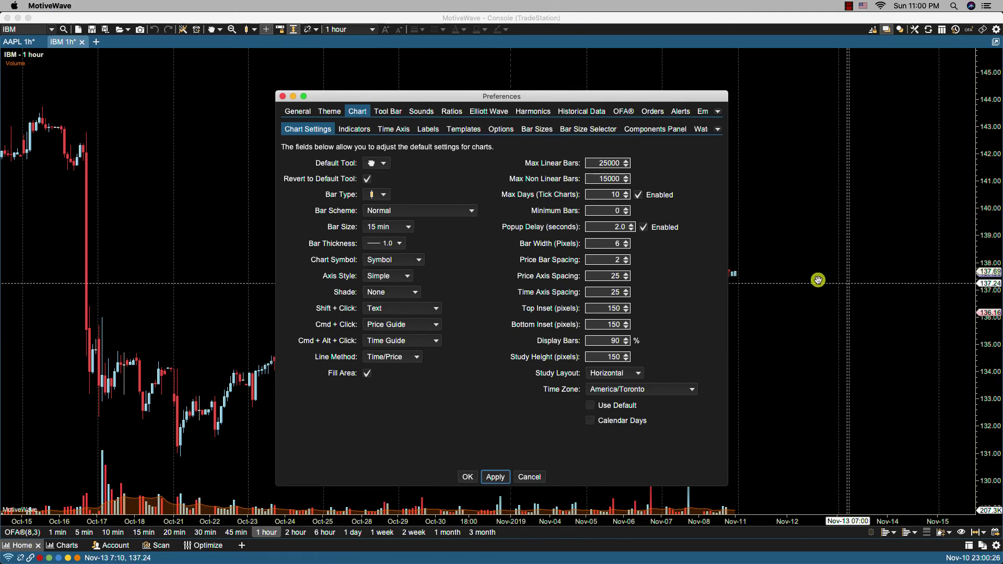
{"action": "left_click", "coordinate": [463, 477]}
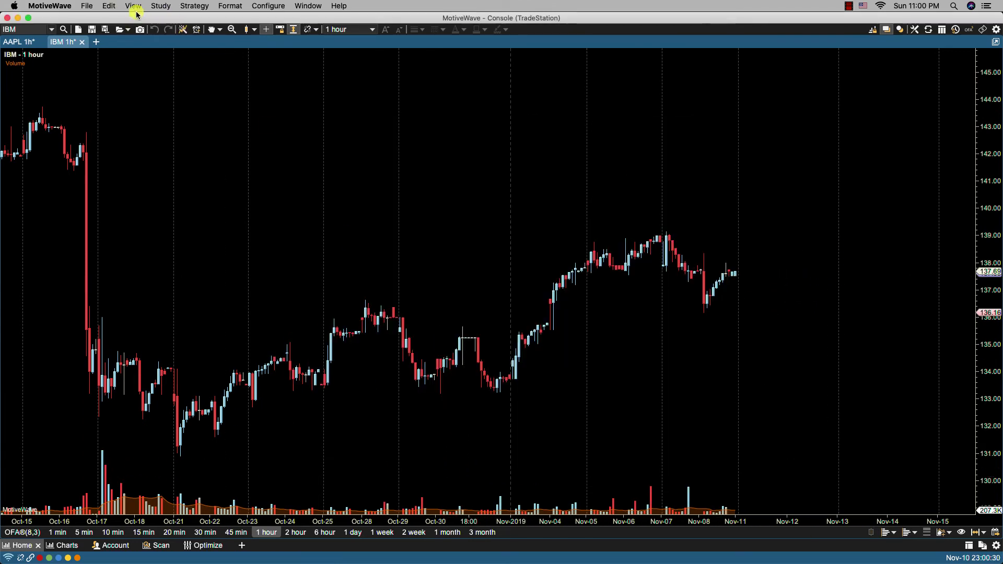
Add a second IBM 1-hour chart tab.
{"action": "left_click", "coordinate": [96, 42]}
{"action": "left_click", "coordinate": [104, 55]}
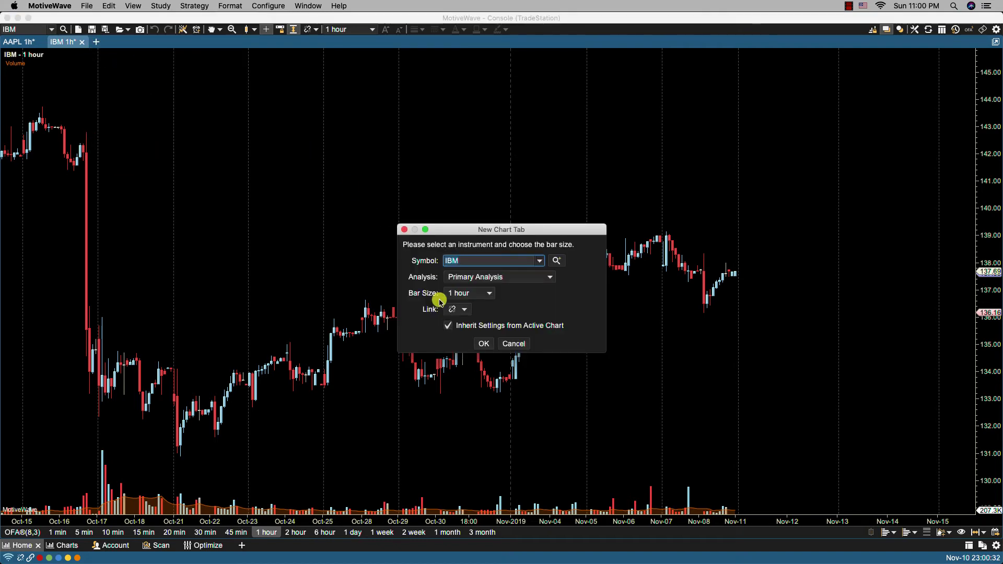
{"action": "left_click", "coordinate": [474, 343]}
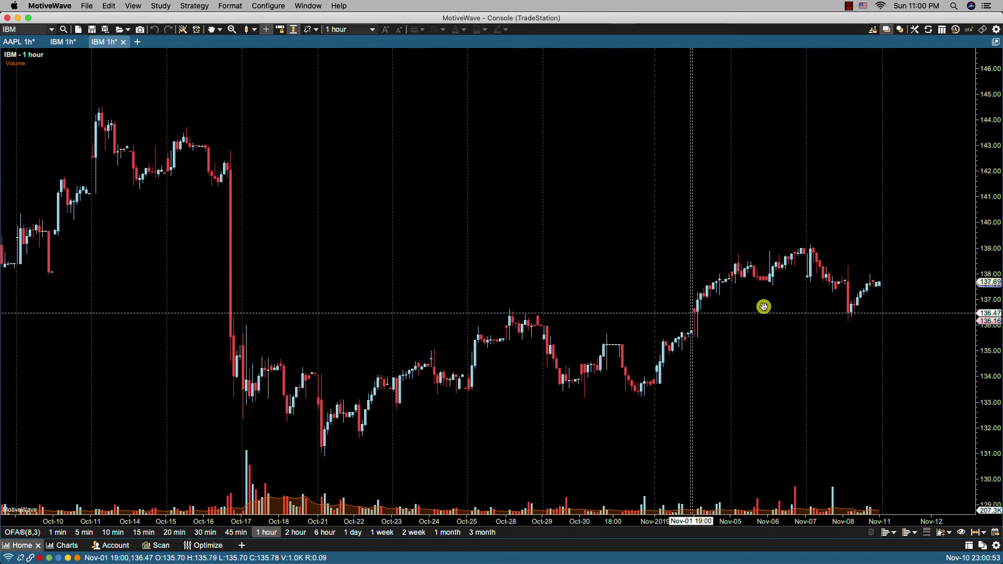
Edit the Display Bars value in Chart Settings and close Preferences.
{"action": "left_click", "coordinate": [267, 5]}
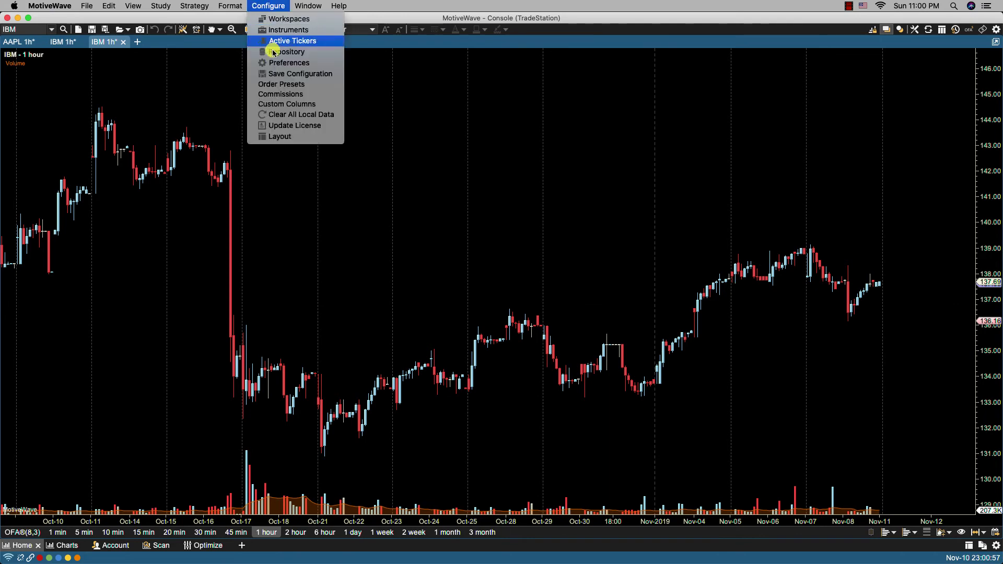
{"action": "left_click", "coordinate": [282, 62]}
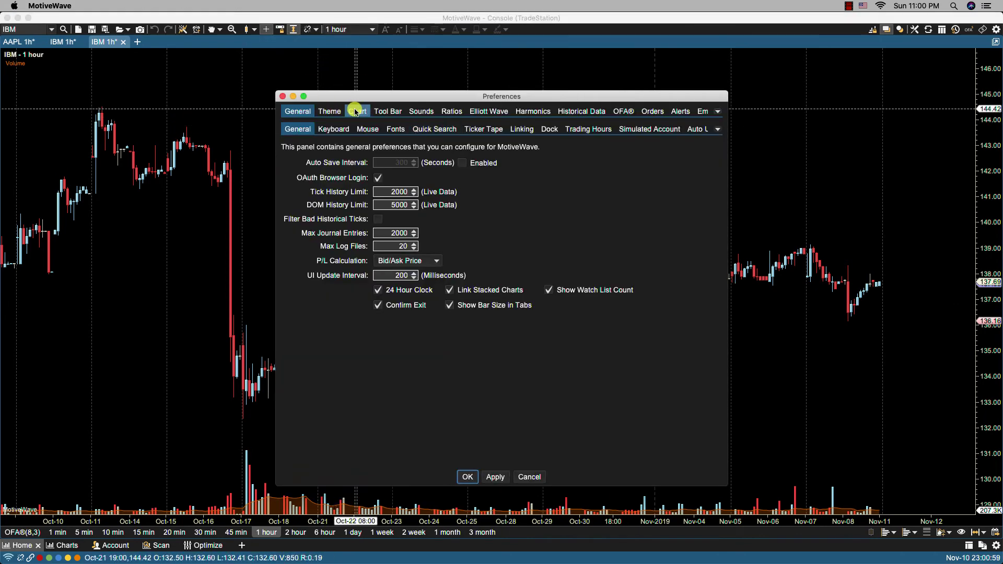
{"action": "left_click", "coordinate": [357, 111]}
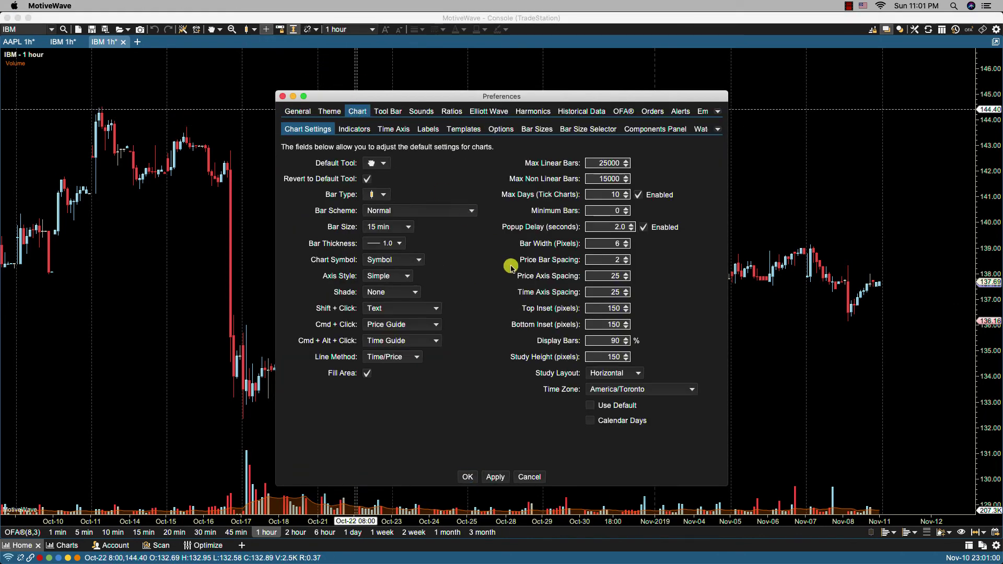
{"action": "left_click", "coordinate": [601, 344]}
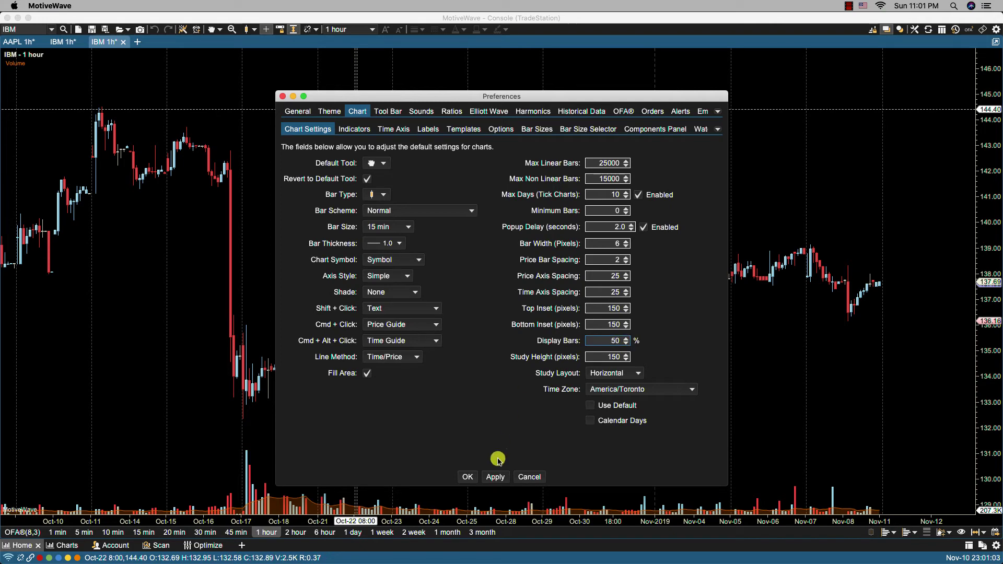
{"action": "left_click", "coordinate": [467, 477]}
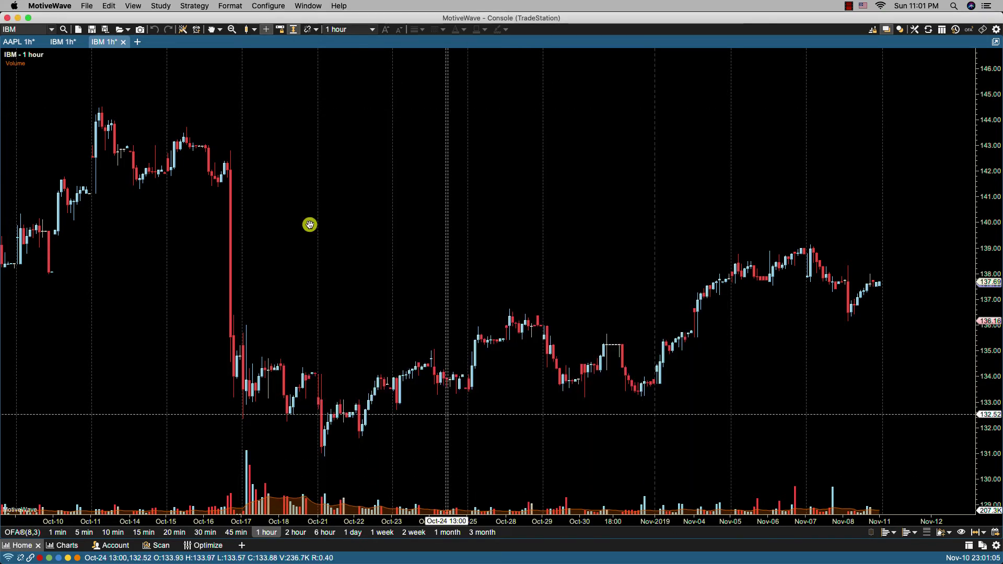
Close the second IBM tab, answering the unsaved-changes prompt, and add a new TSLA 1-hour chart tab.
{"action": "left_click", "coordinate": [122, 42]}
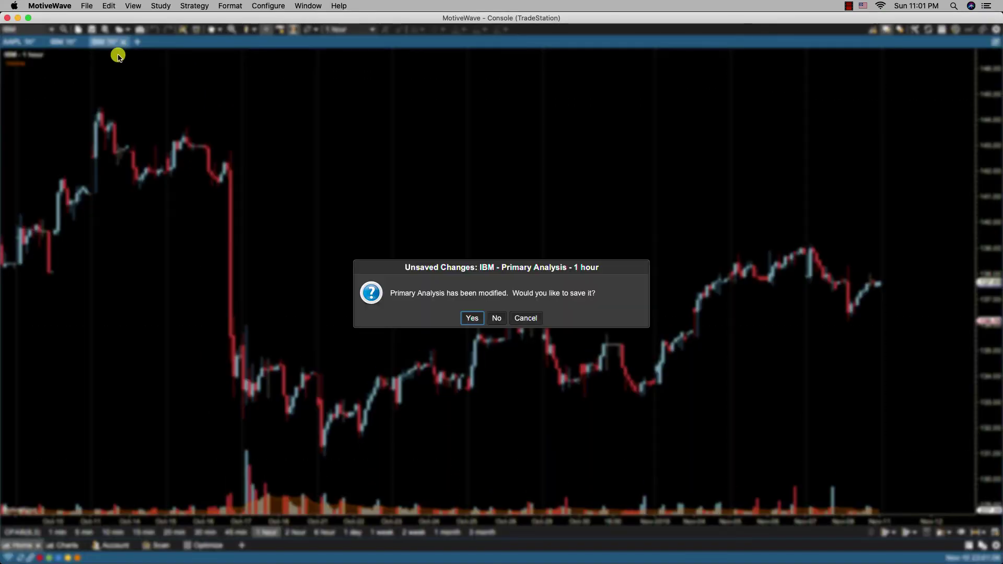
{"action": "left_click", "coordinate": [494, 318]}
{"action": "left_click", "coordinate": [95, 43]}
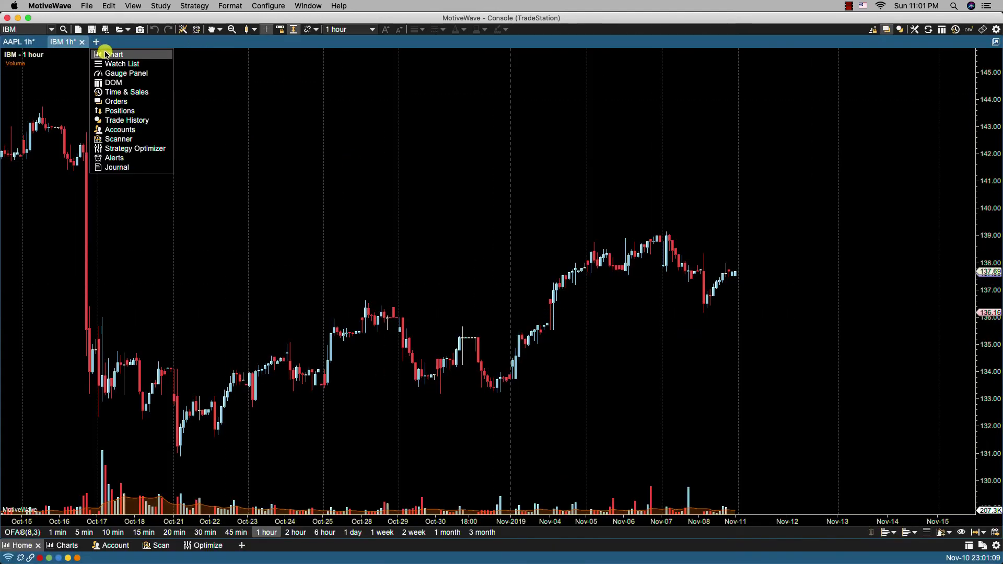
{"action": "left_click", "coordinate": [115, 57]}
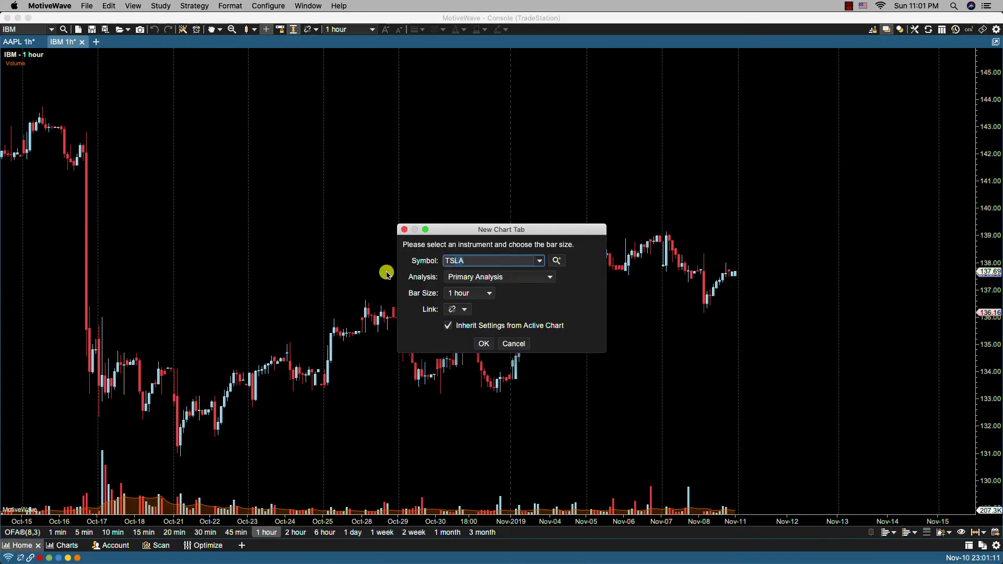
{"action": "key", "text": "Return"}
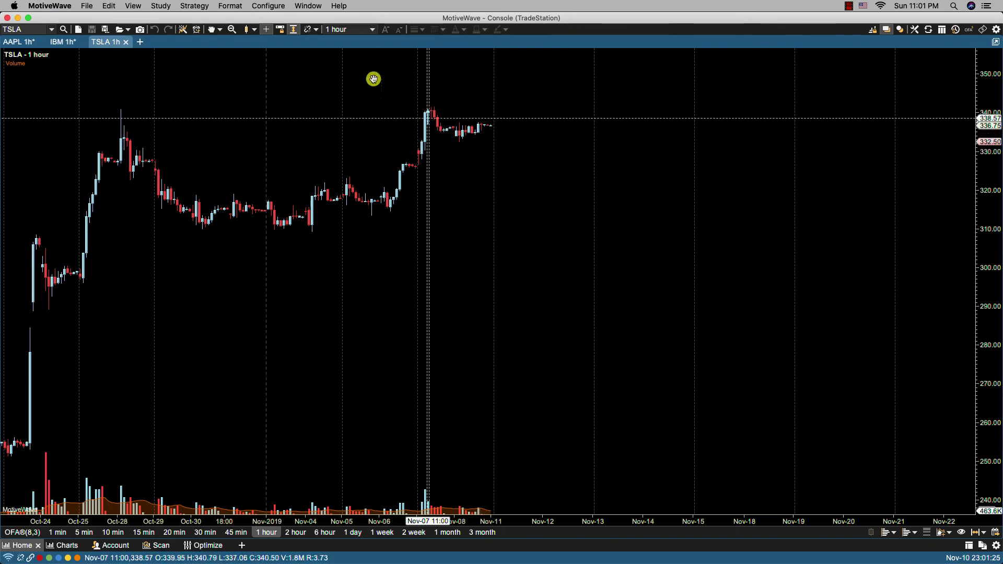
{"action": "left_click", "coordinate": [264, 5]}
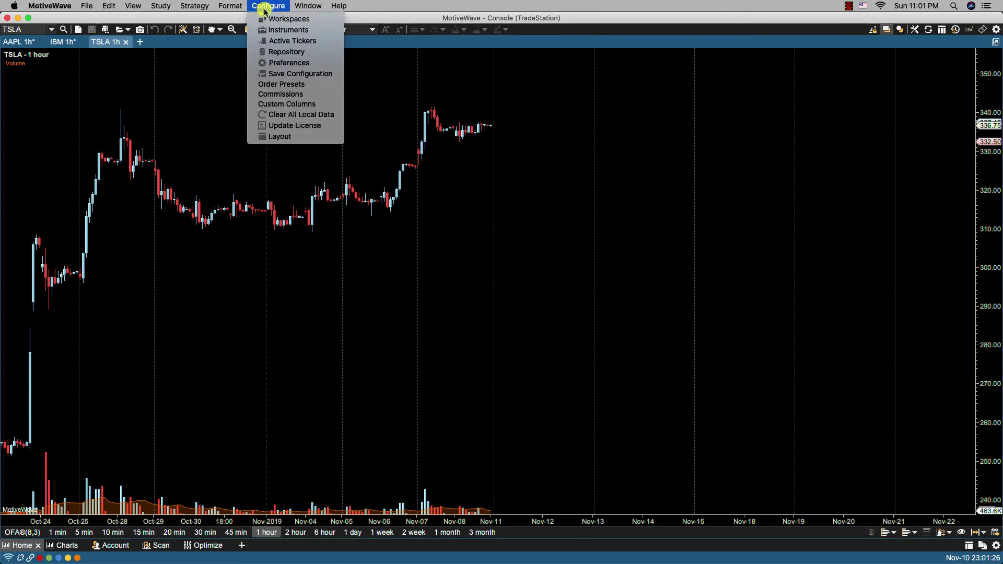
Change Study Height from 150 to 90 in Chart Settings, apply it and close Preferences.
{"action": "left_click", "coordinate": [286, 63]}
{"action": "left_click", "coordinate": [357, 111]}
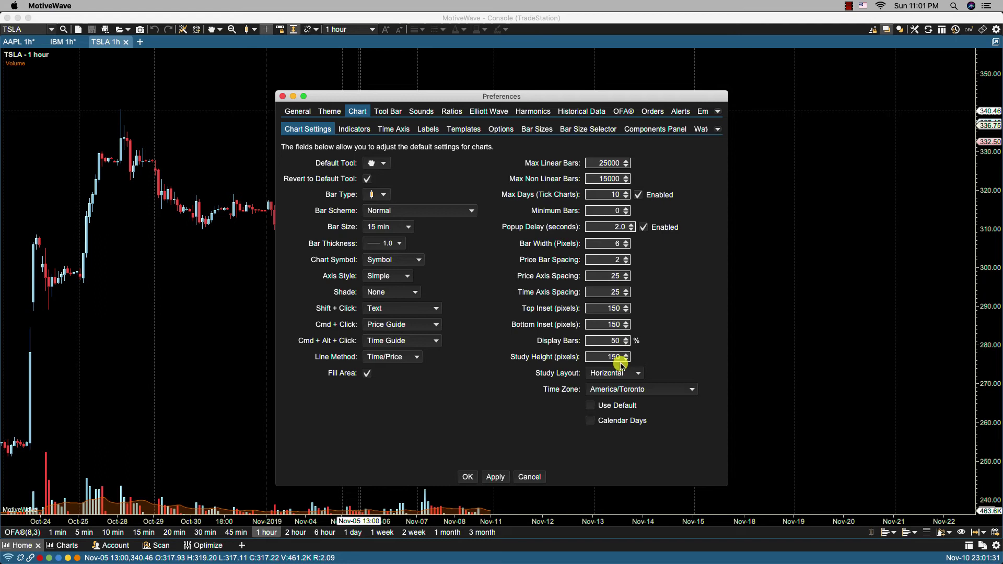
{"action": "double_click", "coordinate": [605, 357]}
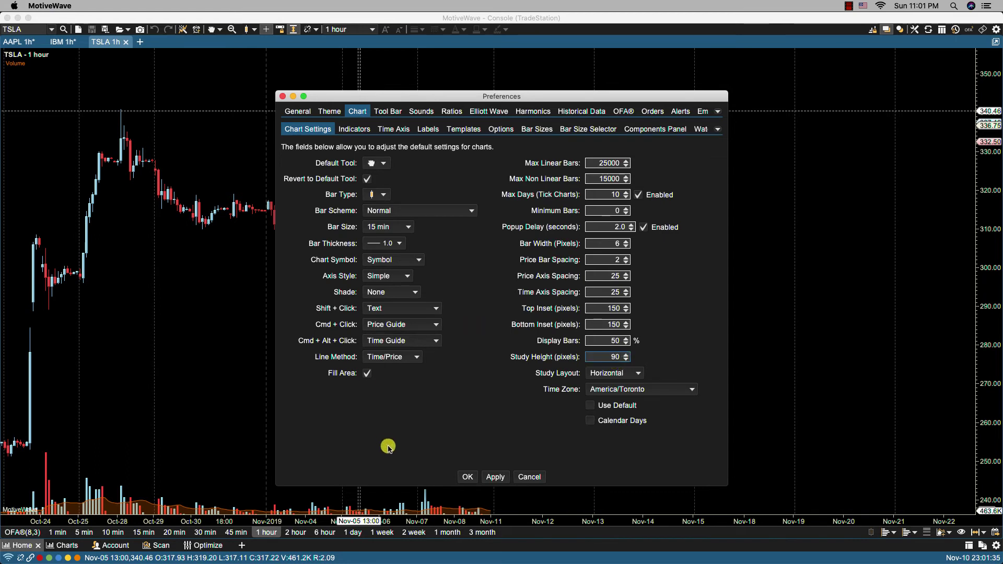
{"action": "left_click", "coordinate": [493, 477]}
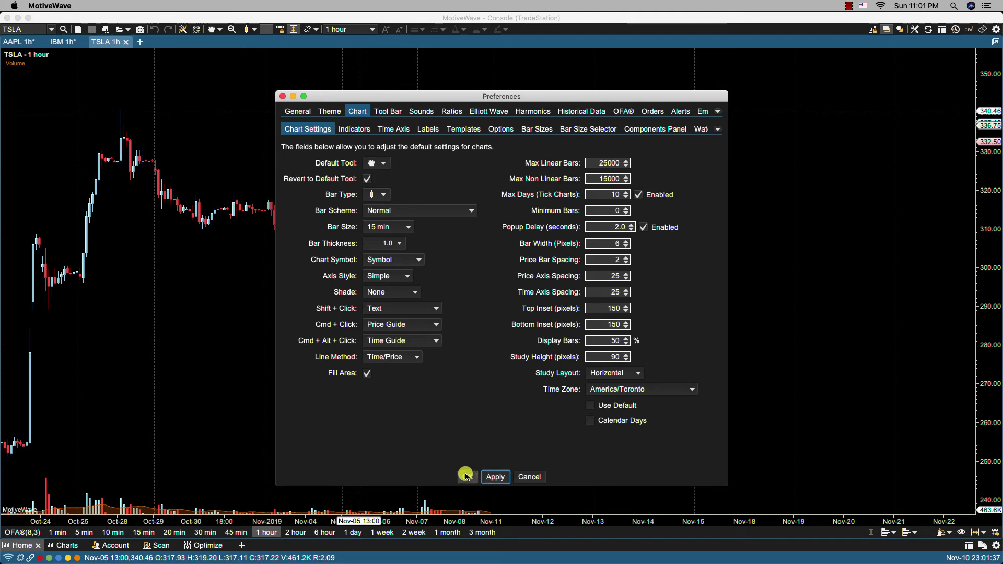
{"action": "left_click", "coordinate": [467, 476]}
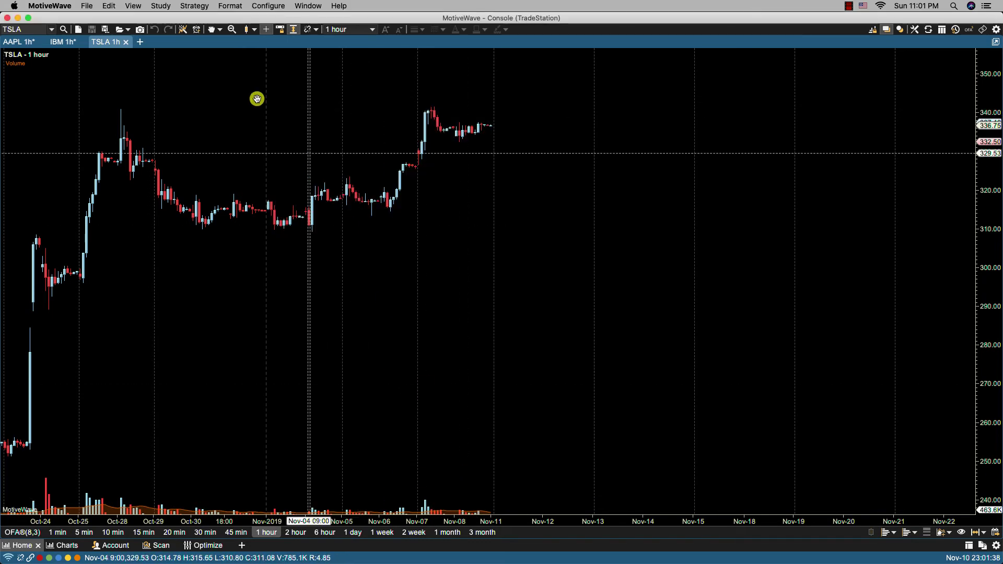
Add a recent MACD study pane to the TSLA chart, then remove it.
{"action": "left_click", "coordinate": [161, 6]}
{"action": "mouse_move", "coordinate": [225, 31]}
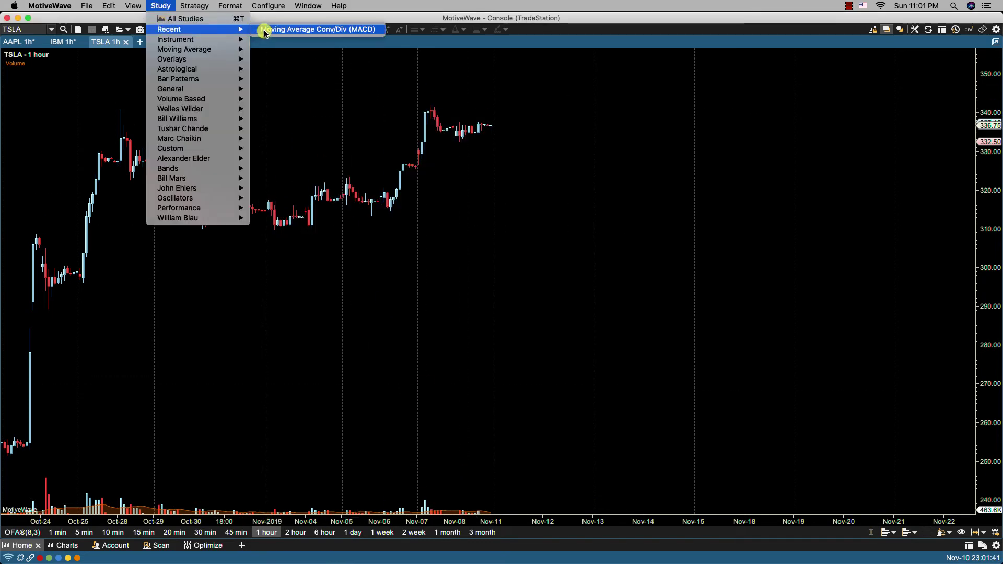
{"action": "left_click", "coordinate": [264, 32]}
{"action": "left_click", "coordinate": [449, 387]}
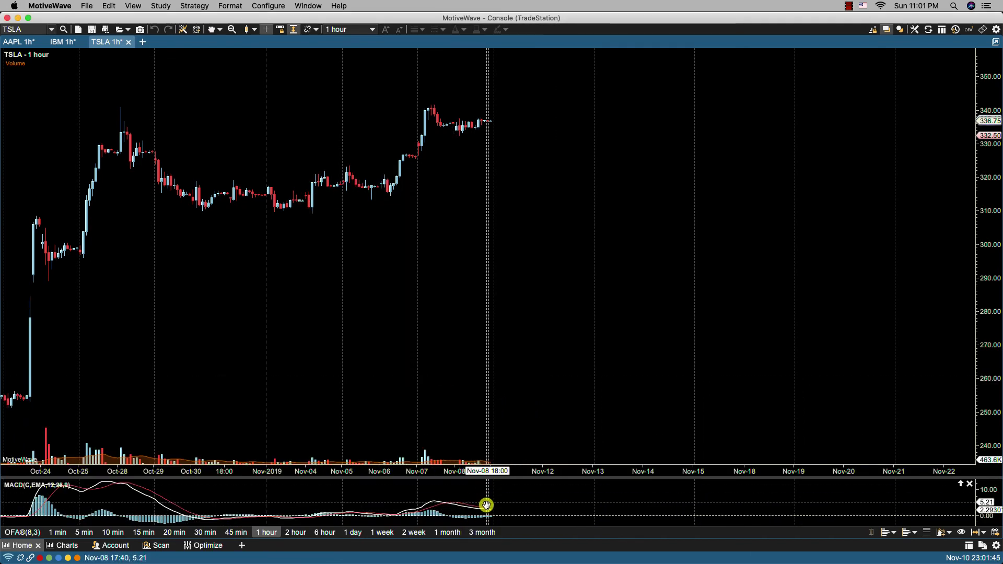
{"action": "left_click", "coordinate": [969, 483]}
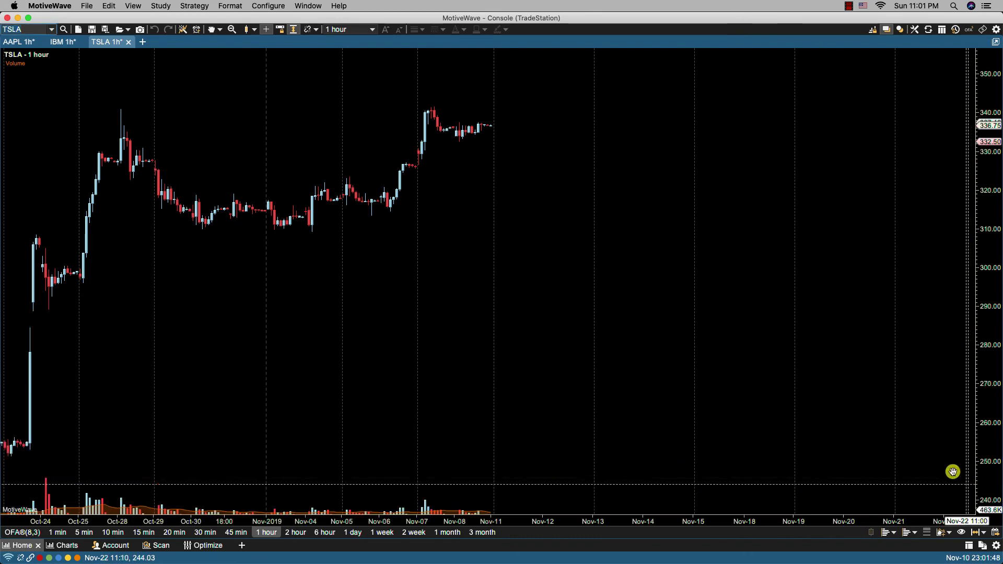
{"action": "left_click", "coordinate": [261, 9]}
Set the Chart Settings default Study Height to 200 and apply it.
{"action": "left_click", "coordinate": [270, 60]}
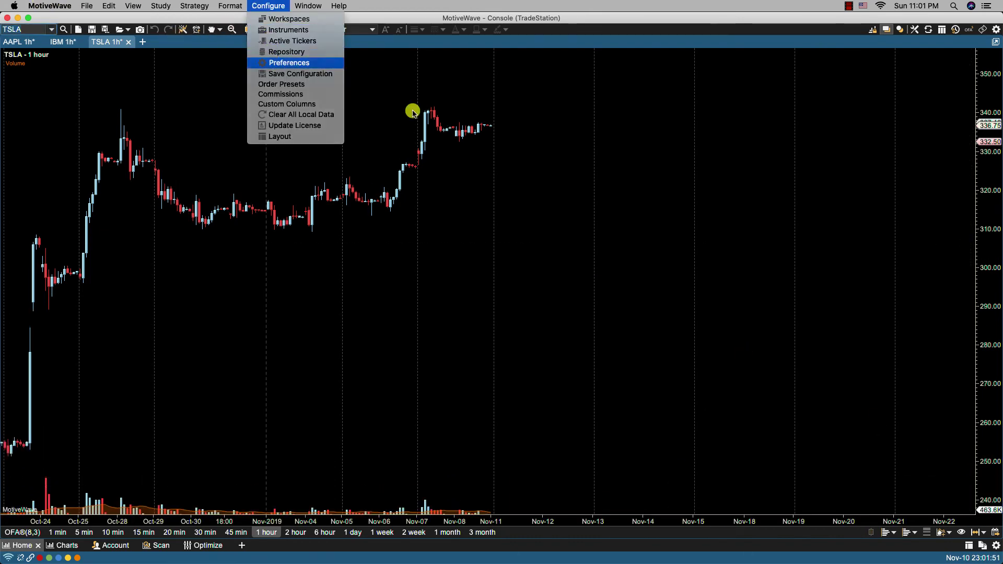
{"action": "left_click", "coordinate": [357, 112]}
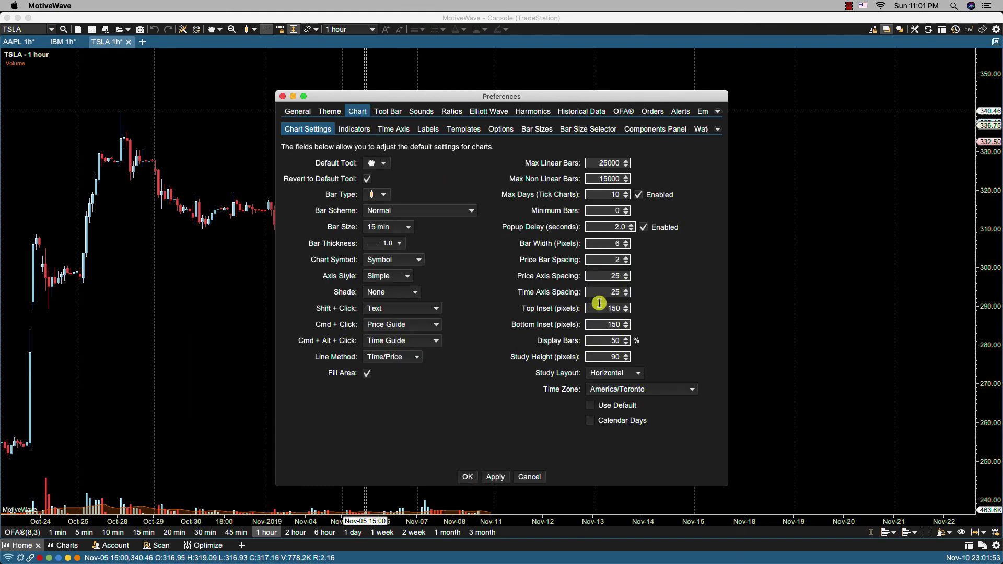
{"action": "left_click", "coordinate": [607, 357]}
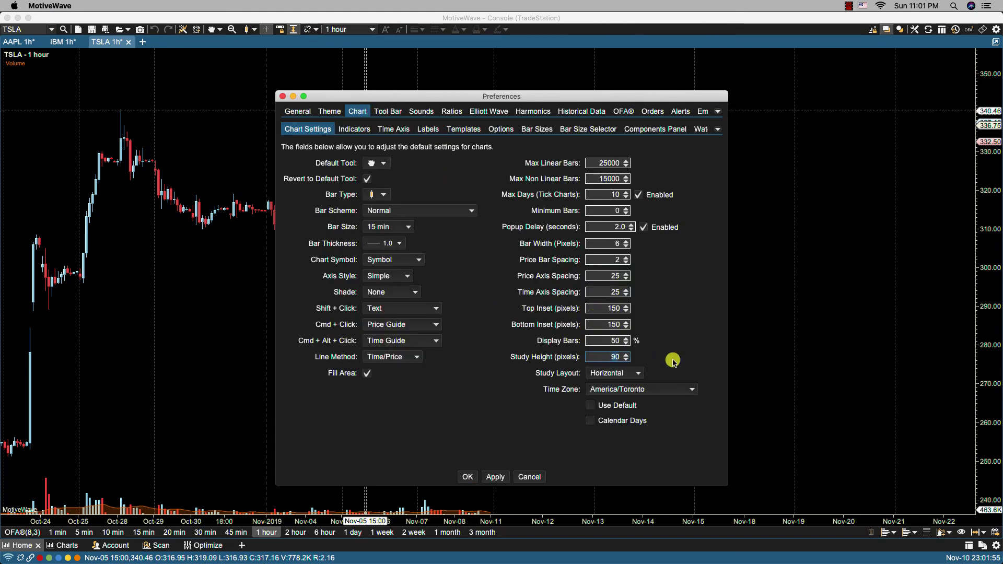
{"action": "left_click", "coordinate": [493, 477]}
{"action": "left_click", "coordinate": [470, 477]}
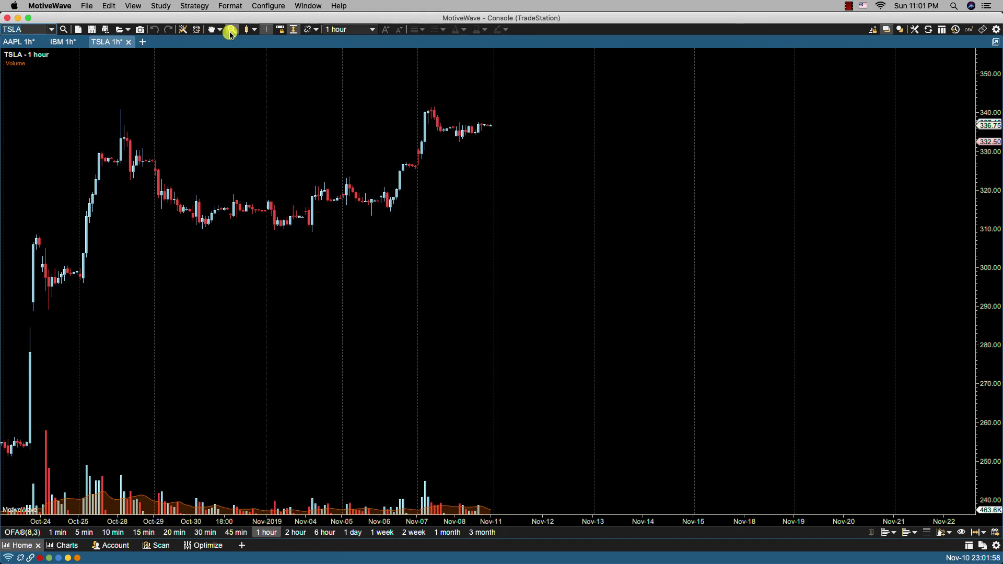
Add a MACD study pane to the TSLA chart.
{"action": "left_click", "coordinate": [161, 6]}
{"action": "mouse_move", "coordinate": [173, 22]}
{"action": "left_click", "coordinate": [281, 32]}
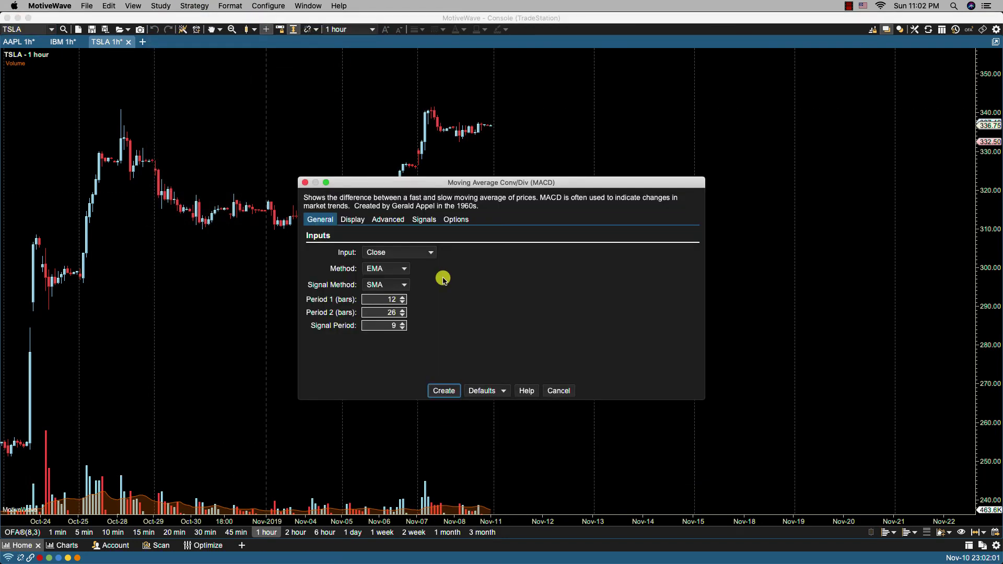
{"action": "left_click", "coordinate": [444, 390]}
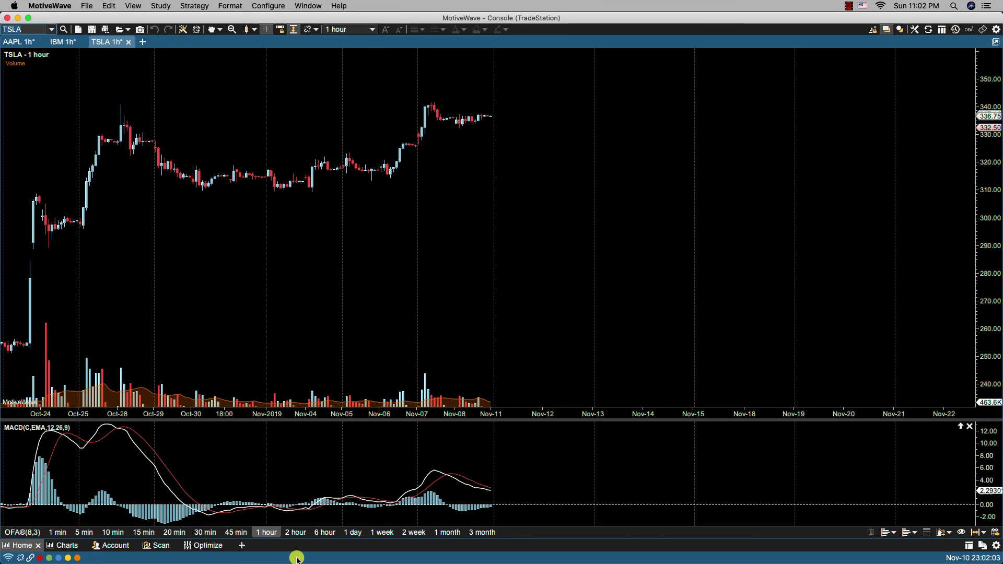
{"action": "left_click", "coordinate": [268, 6]}
Keep the Horizontal study layout, untick Time Zone's Use Default, and close Preferences.
{"action": "left_click", "coordinate": [274, 18]}
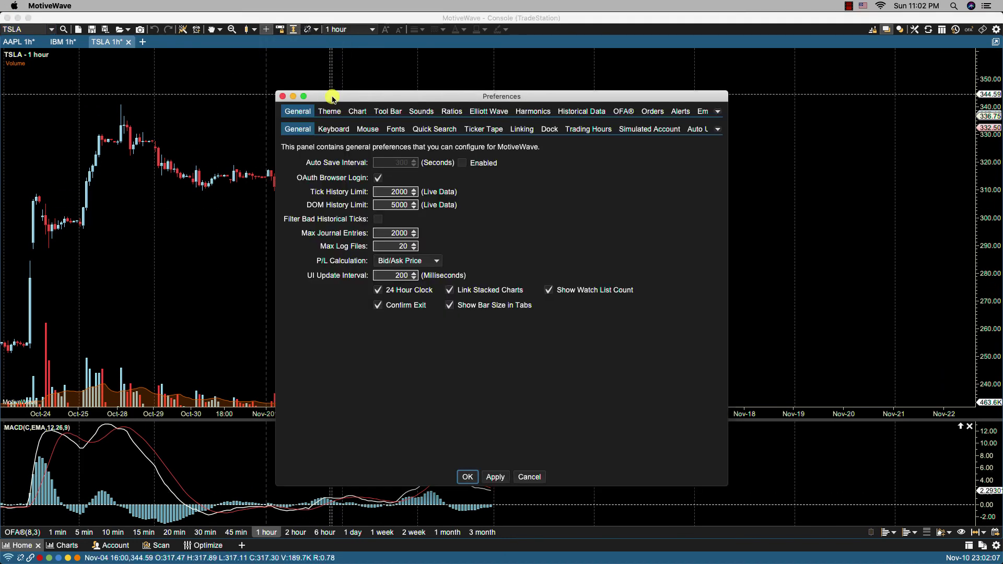
{"action": "left_click", "coordinate": [357, 111]}
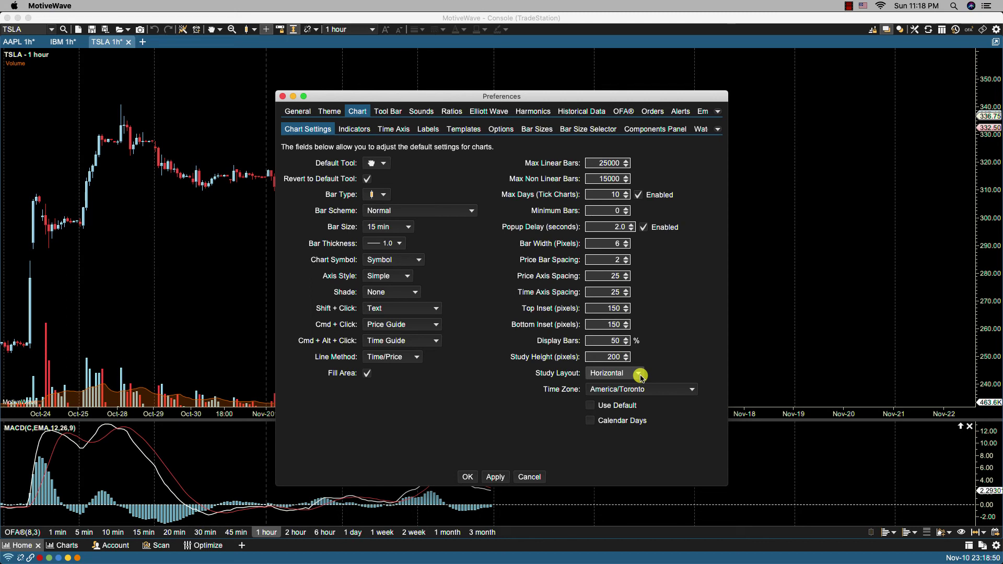
{"action": "left_click", "coordinate": [639, 374]}
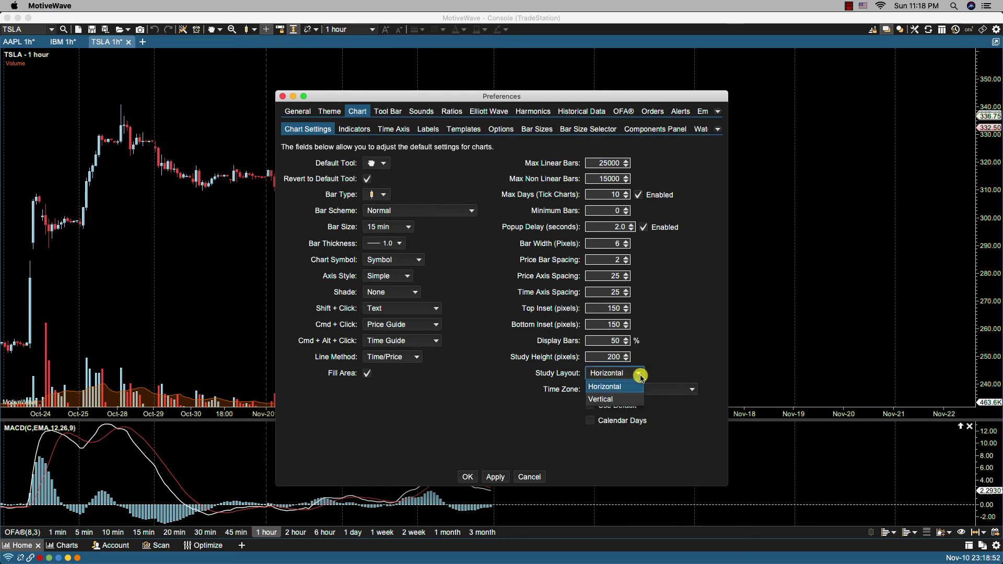
{"action": "left_click", "coordinate": [656, 373]}
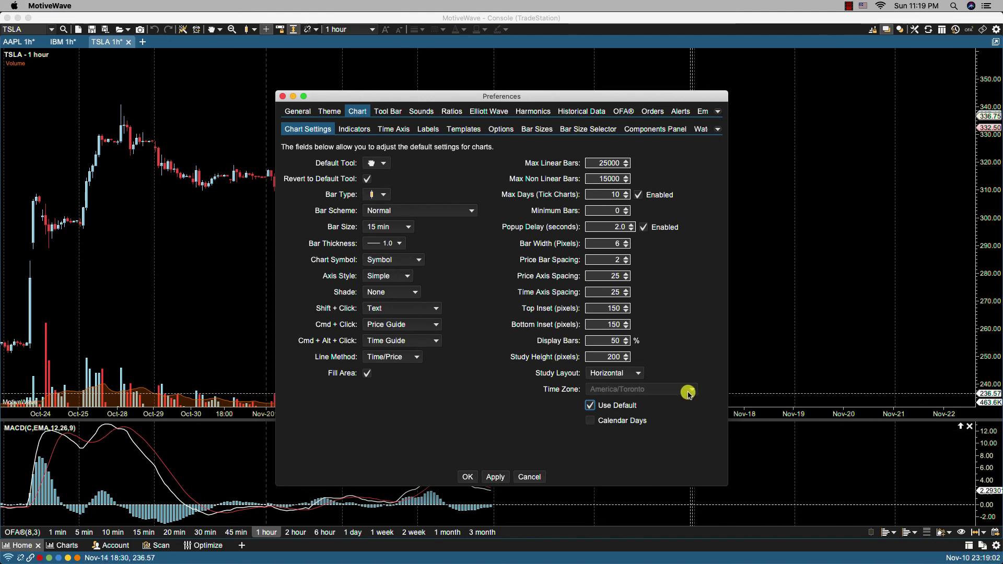
{"action": "left_click", "coordinate": [592, 407]}
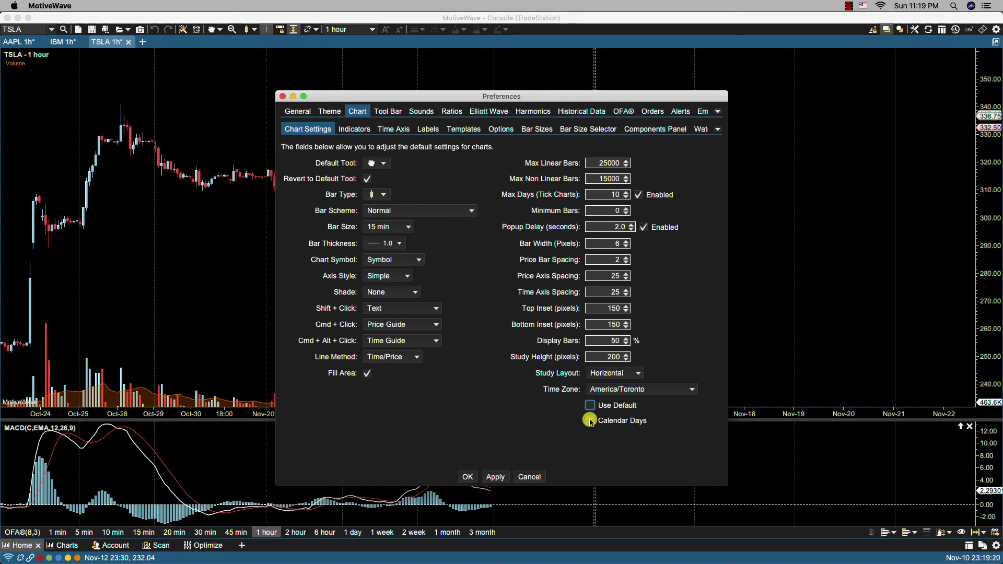
{"action": "left_click", "coordinate": [468, 476]}
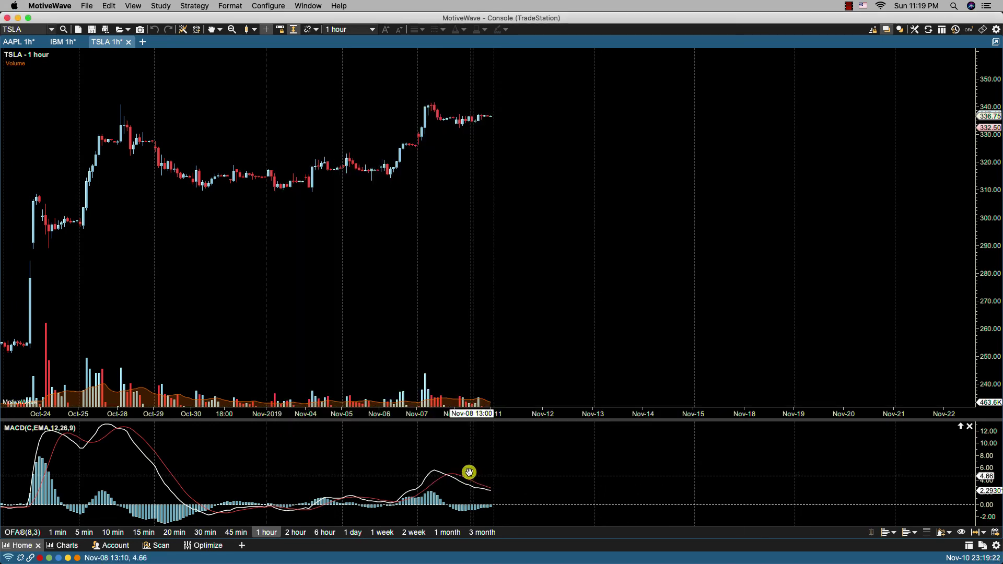
Remove the MACD pane, switch TSLA to 1-day bars, and enable Calendar Days spacing.
{"action": "left_click", "coordinate": [970, 426]}
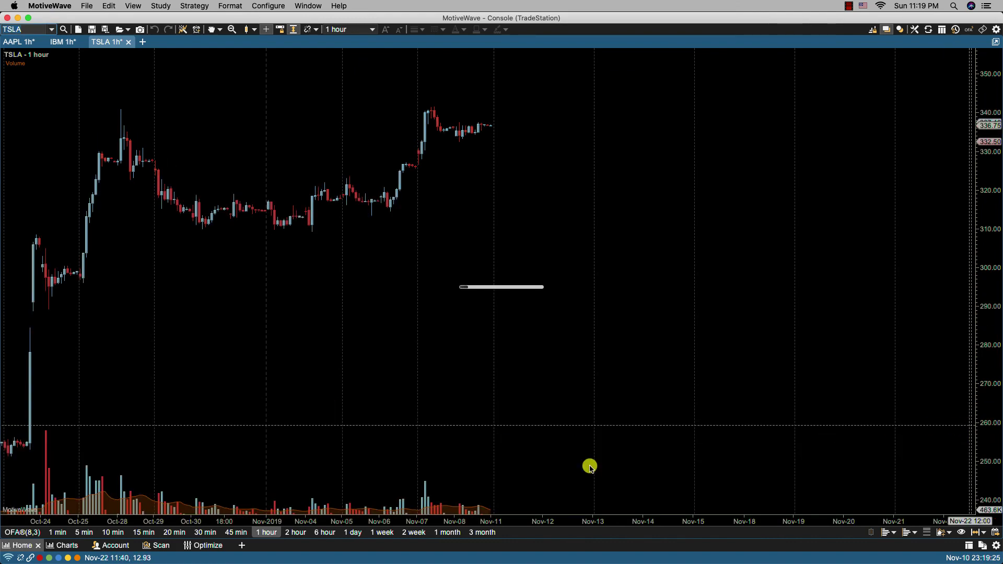
{"action": "left_click", "coordinate": [351, 532]}
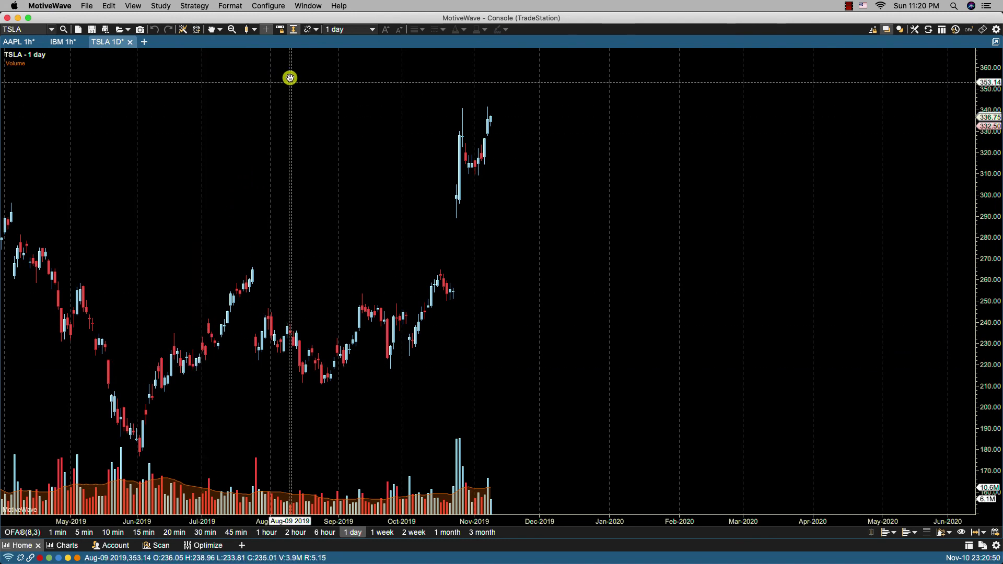
{"action": "left_click", "coordinate": [268, 6]}
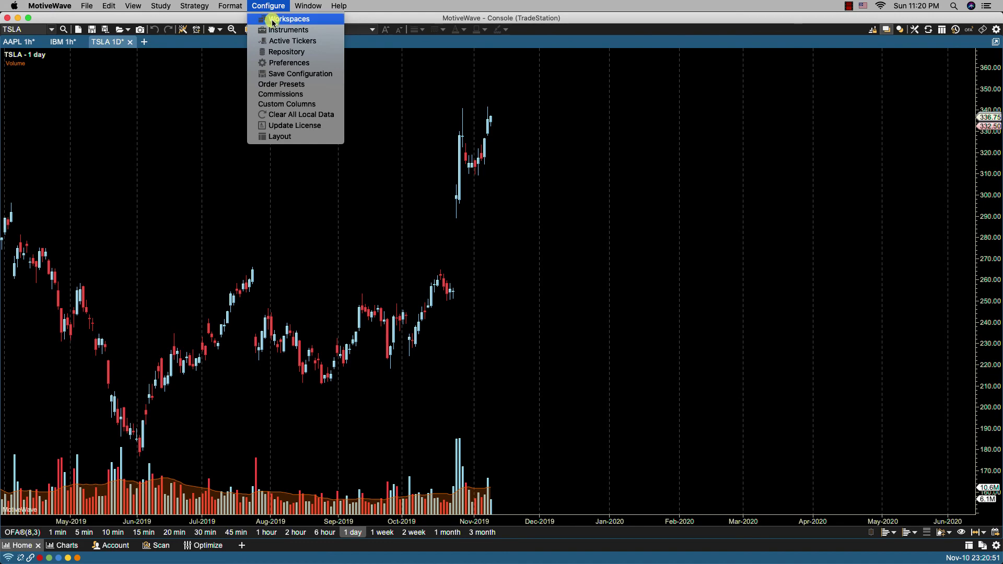
{"action": "left_click", "coordinate": [285, 62]}
{"action": "left_click", "coordinate": [357, 111]}
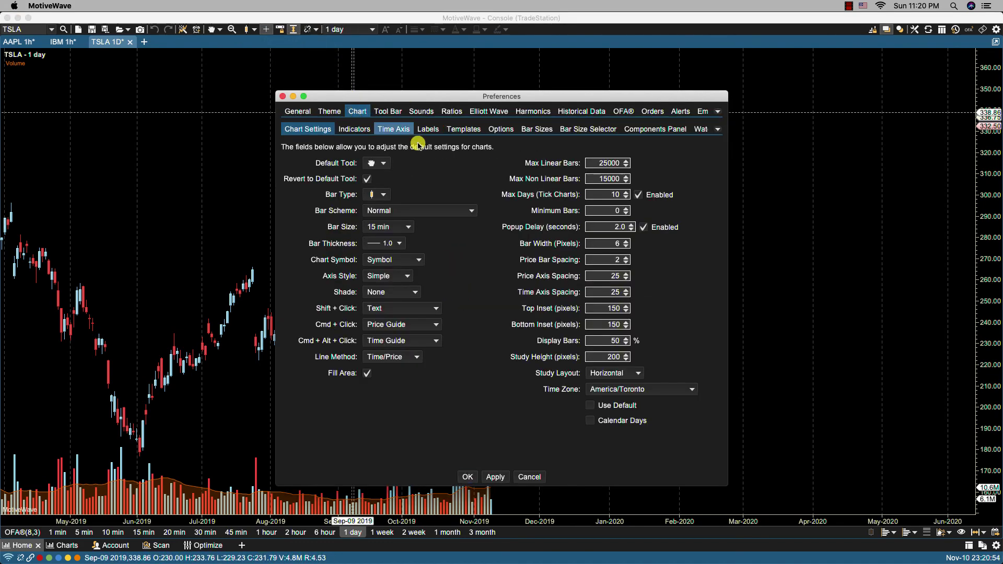
{"action": "left_click", "coordinate": [590, 420]}
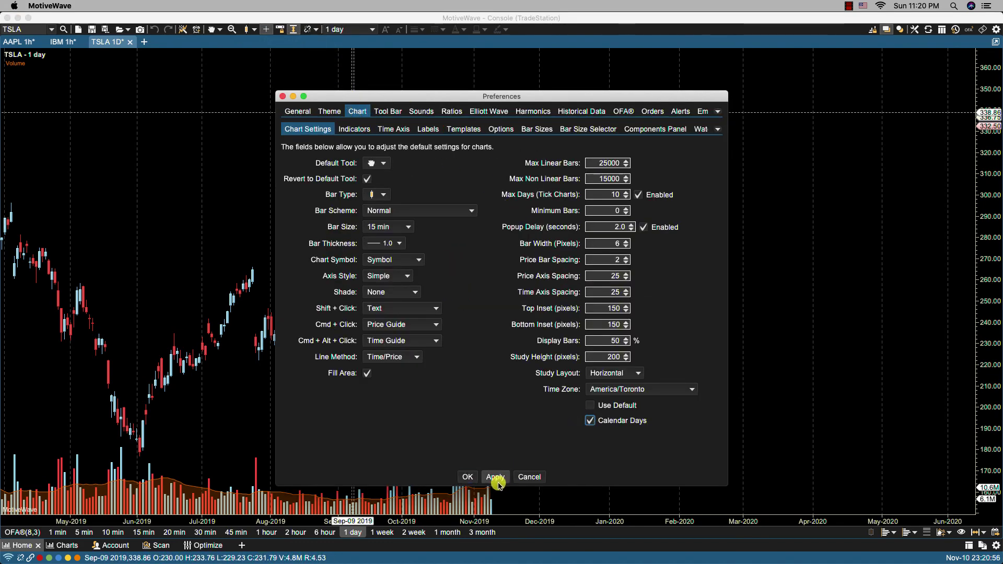
{"action": "left_click", "coordinate": [495, 477]}
{"action": "left_click", "coordinate": [469, 476]}
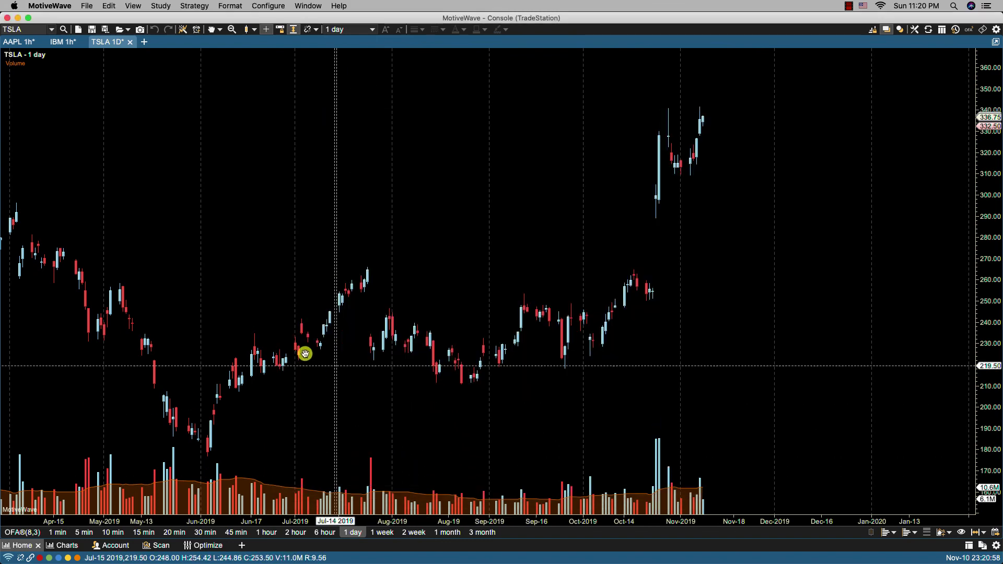